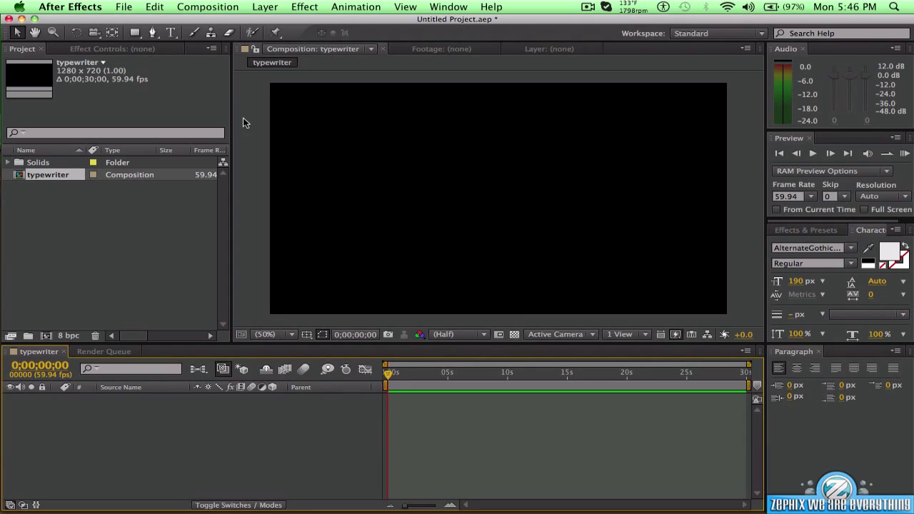
- Add a black 1280 × 720 px solid layer to the typewriter composition
left_click(269, 6)
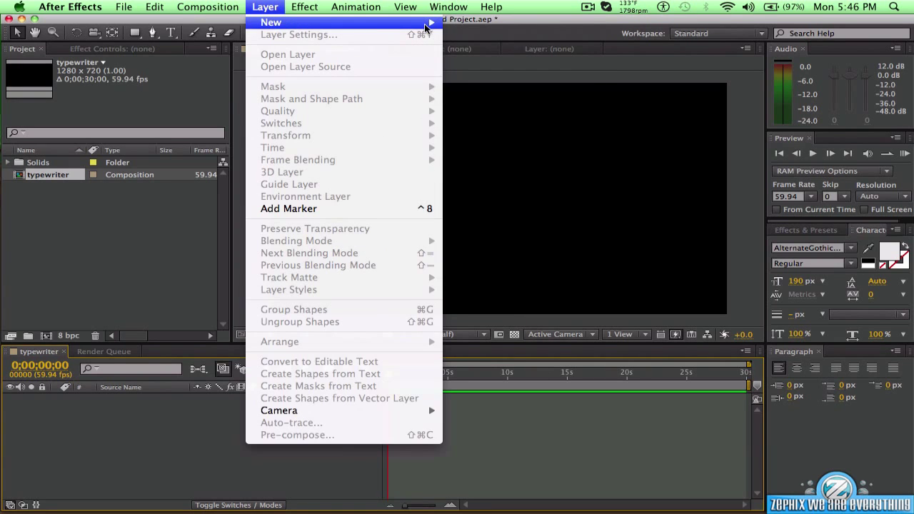
mouse_move(426, 27)
left_click(471, 36)
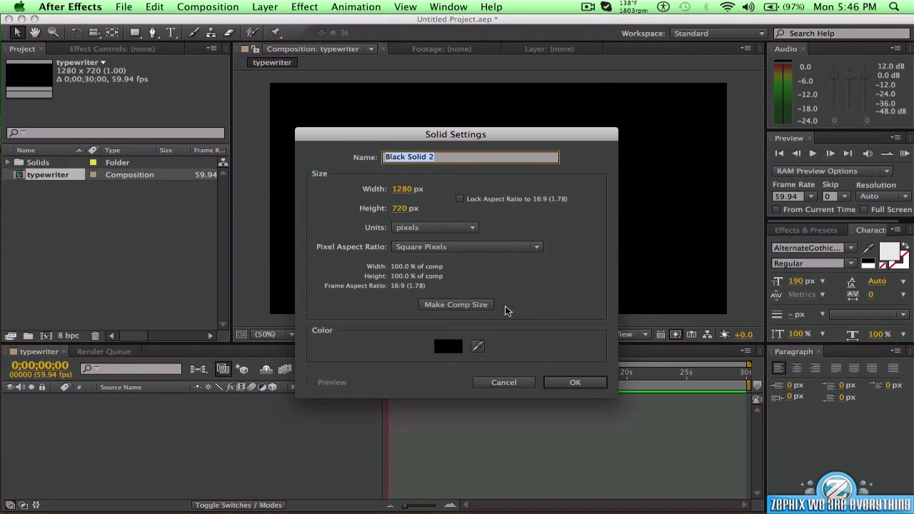
left_click(573, 381)
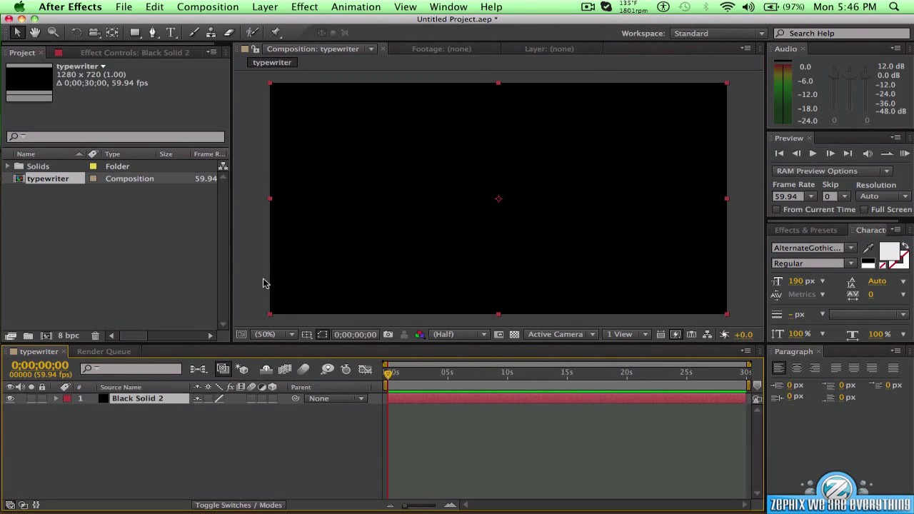
- Apply the Ramp effect to the black solid and set its ramp shape to Radial Ramp
right_click(179, 402)
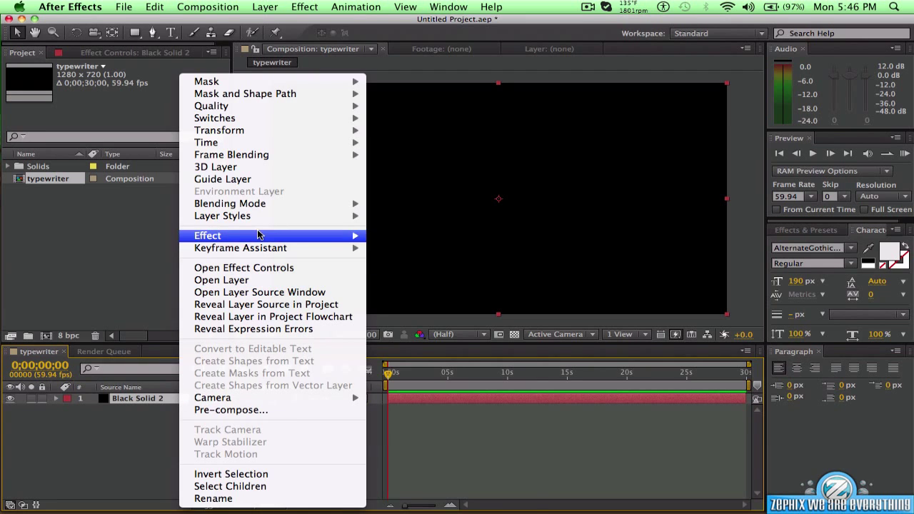
mouse_move(260, 235)
mouse_move(434, 355)
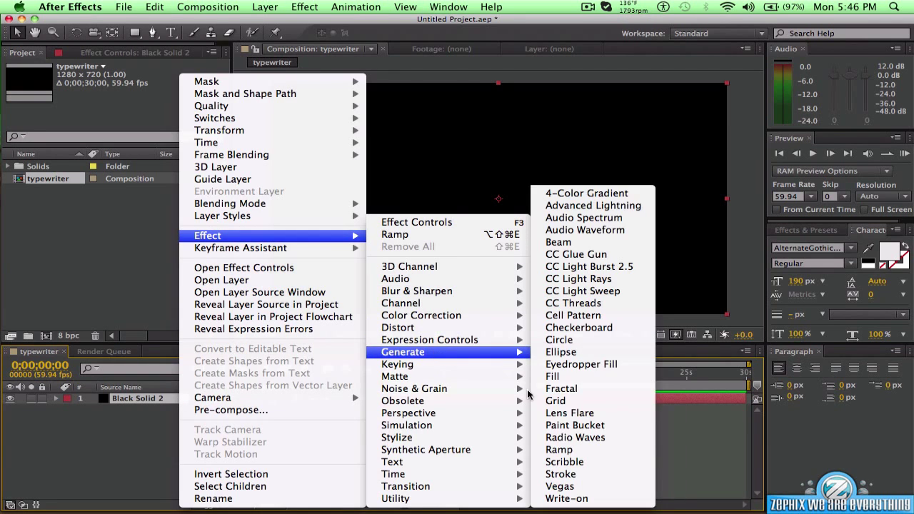
left_click(577, 453)
left_click(177, 132)
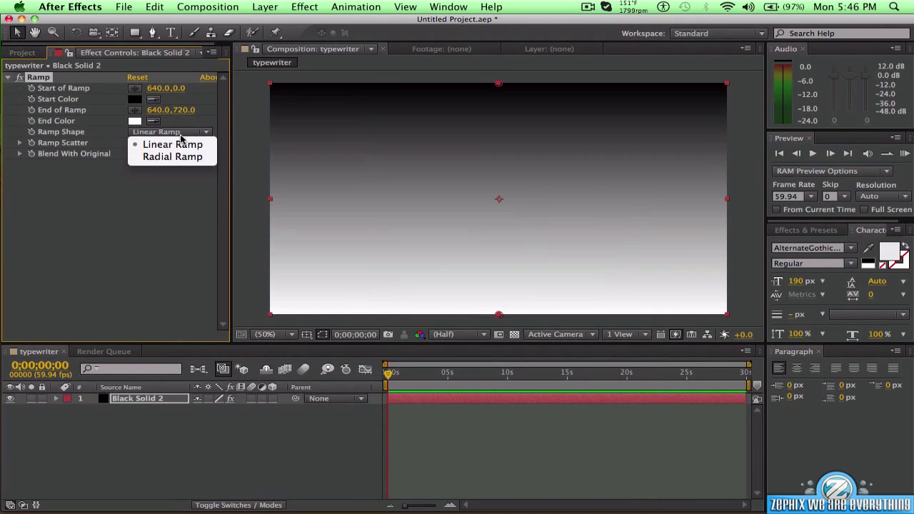
left_click(173, 157)
- Set the ramp's start color to a bright blue with a hue of 208°
left_click(135, 99)
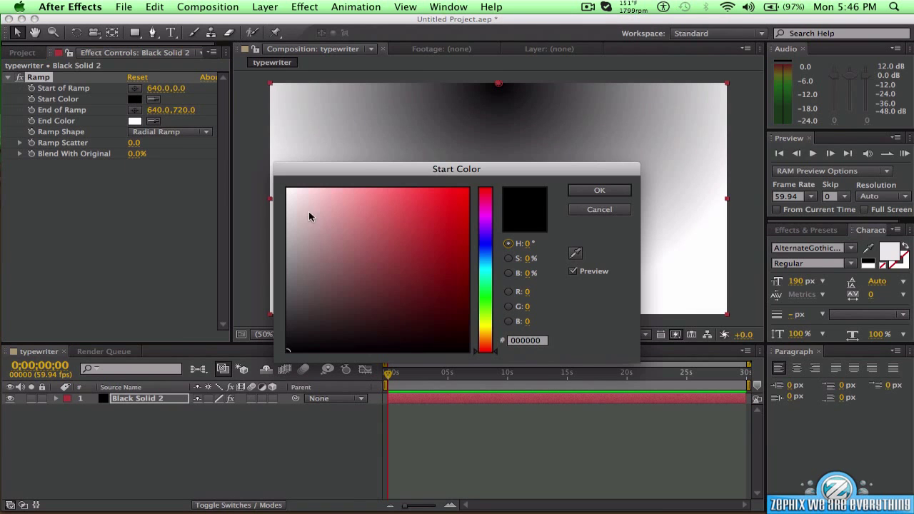
left_click(484, 250)
left_click_drag(484, 252, 484, 257)
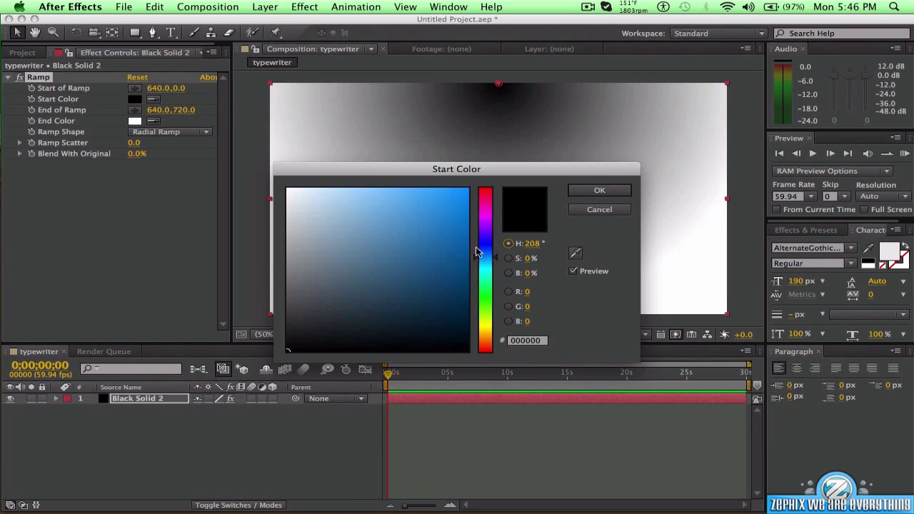
left_click(464, 204)
left_click(587, 188)
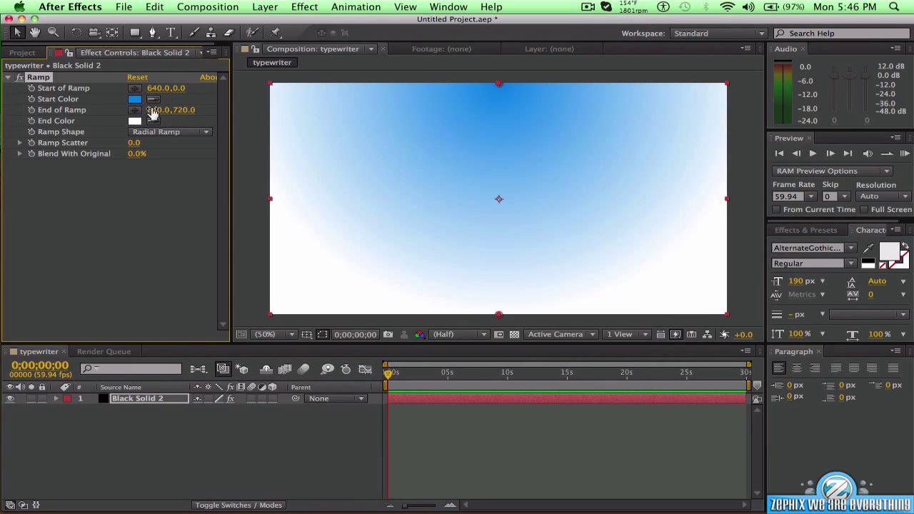
- Set the ramp's end color to dark navy blue 040F53
left_click(135, 121)
left_click_drag(482, 254, 483, 246)
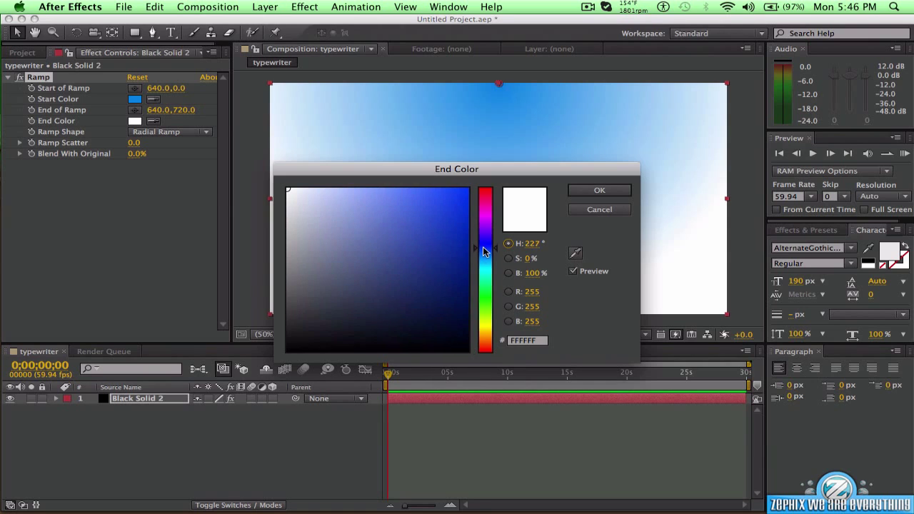
left_click_drag(463, 281, 461, 299)
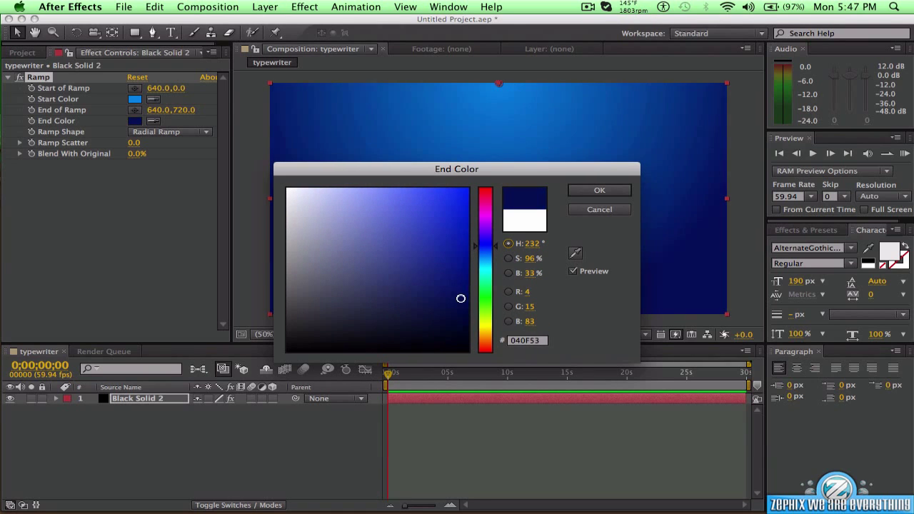
left_click(572, 189)
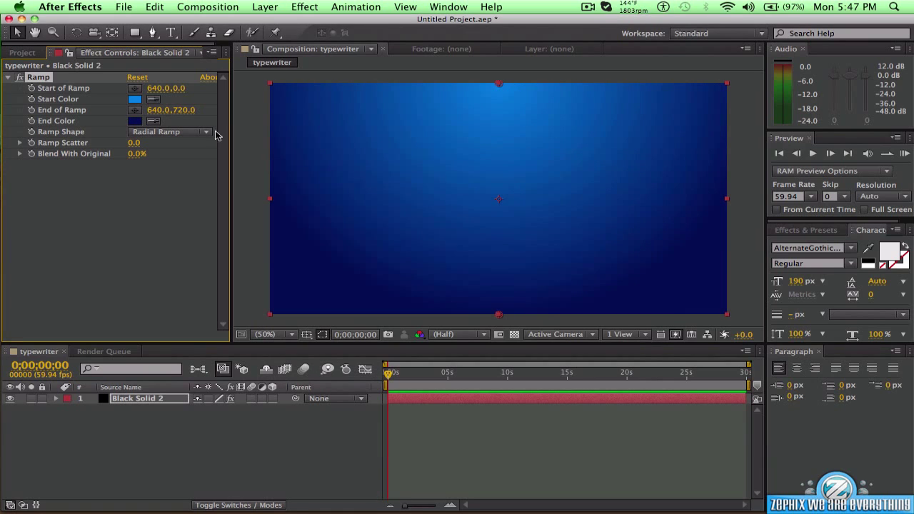
- Create a text layer reading "Tutorial" in the upper-left part of the frame using the Type tool
left_click(263, 7)
left_click(103, 47)
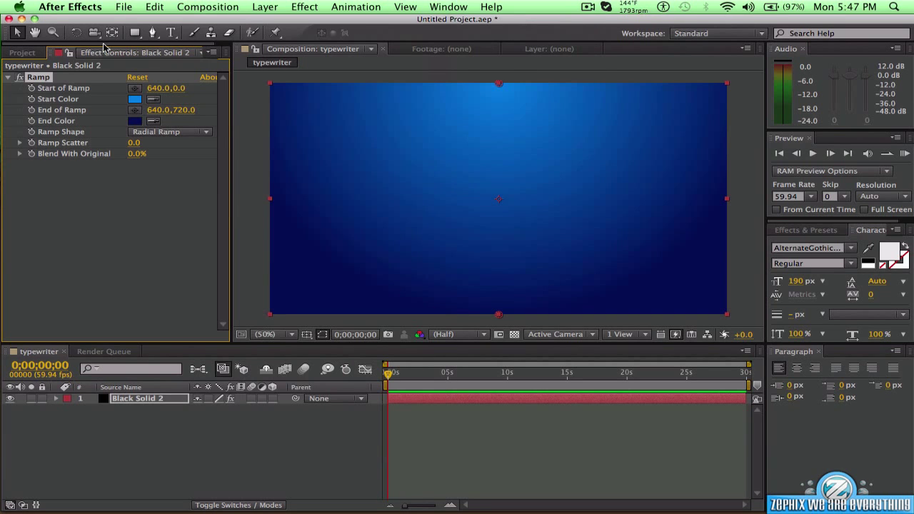
left_click(173, 34)
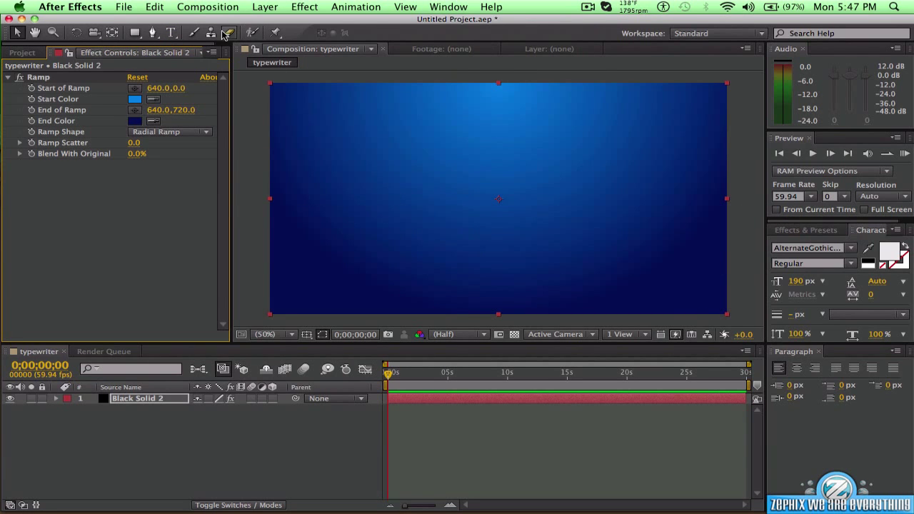
left_click(172, 33)
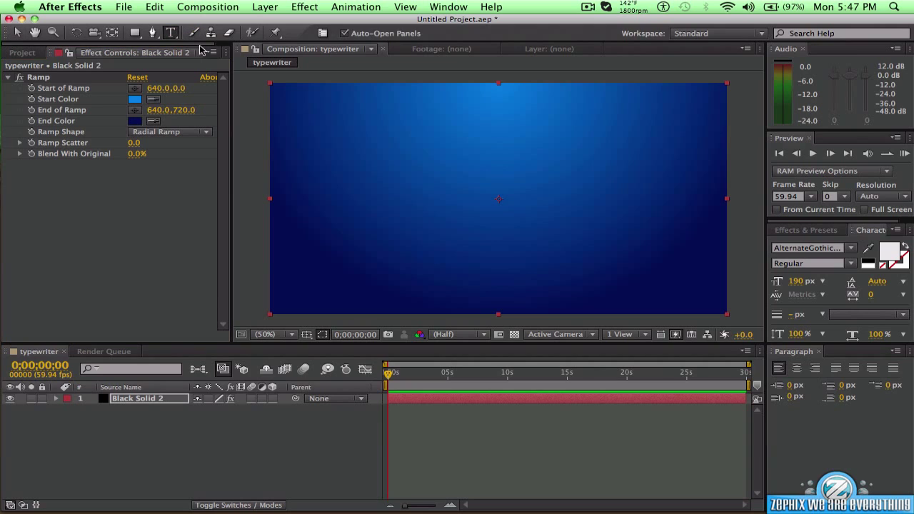
left_click(321, 194)
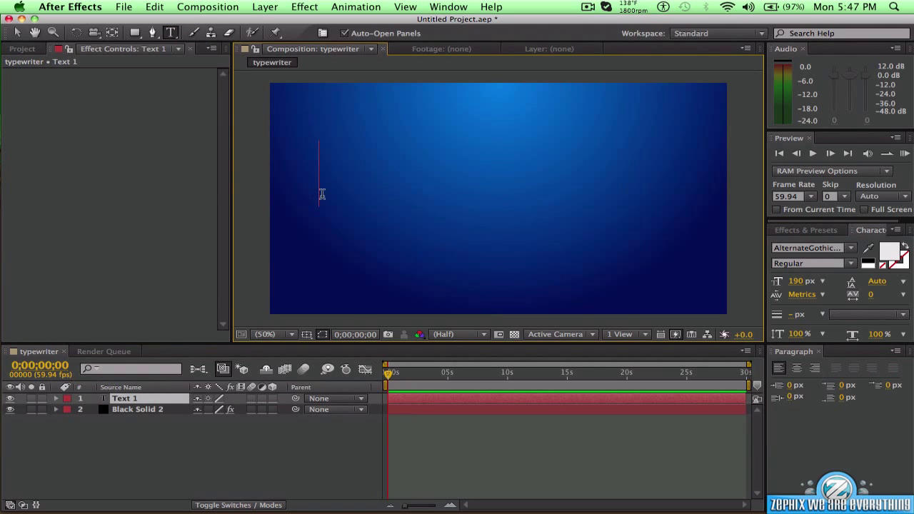
type("Tuto")
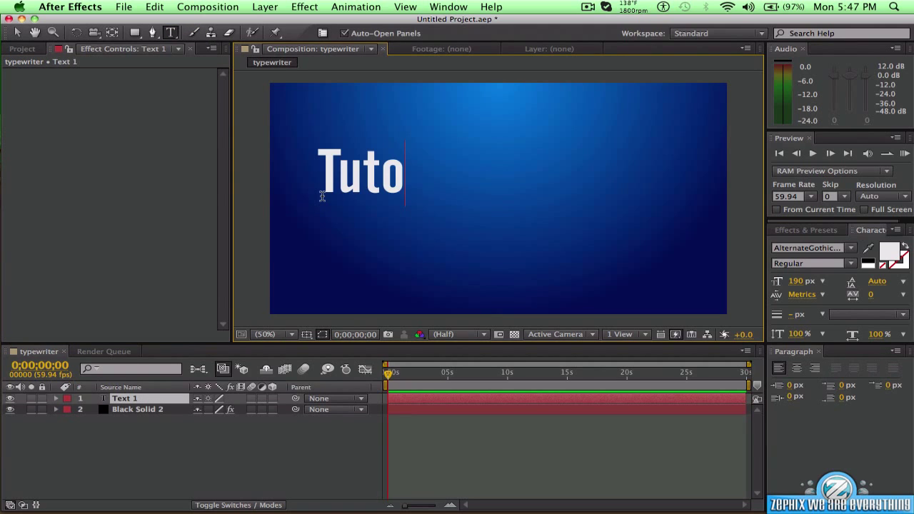
type("rial")
- Rewrite the text in capitals as "TUTORIAL" and move it to about the centre of the frame
key("BackSpace")
key("BackSpace")
key("BackSpace")
key("BackSpace")
key("BackSpace")
key("BackSpace")
key("BackSpace")
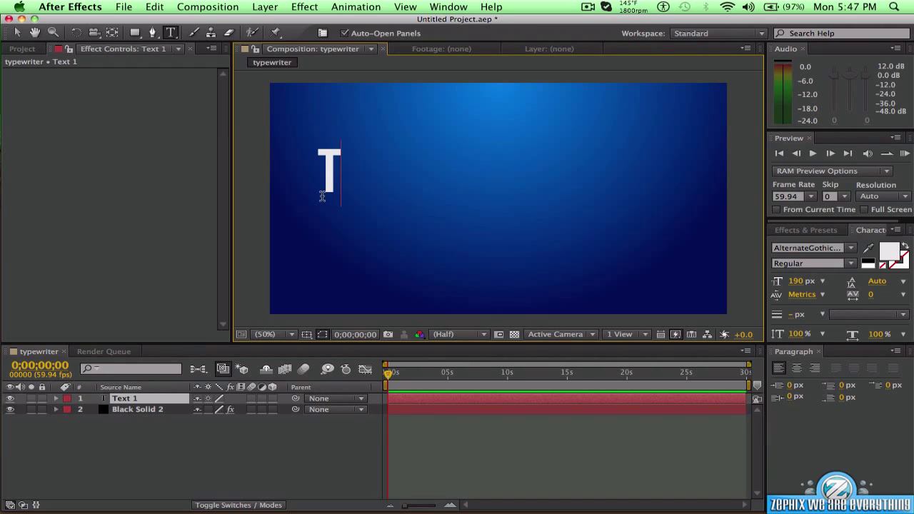
type("UTORIAL")
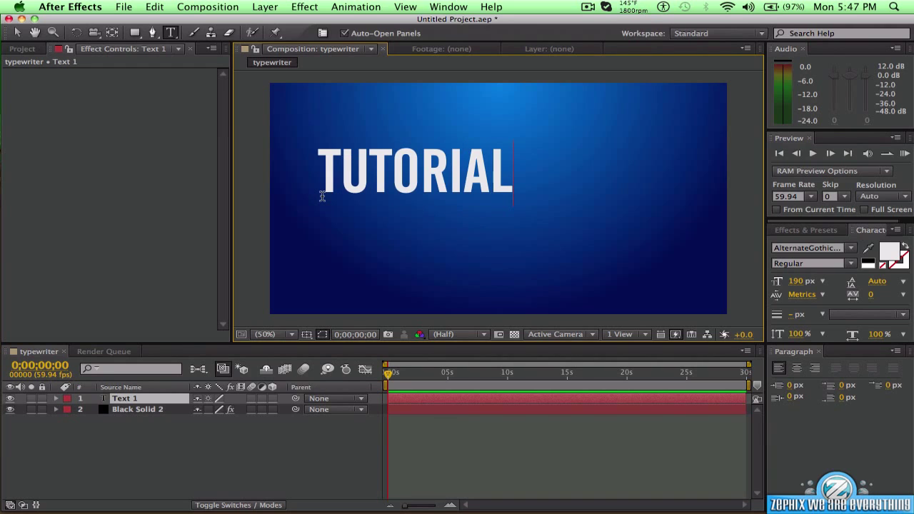
left_click_drag(435, 257, 522, 291)
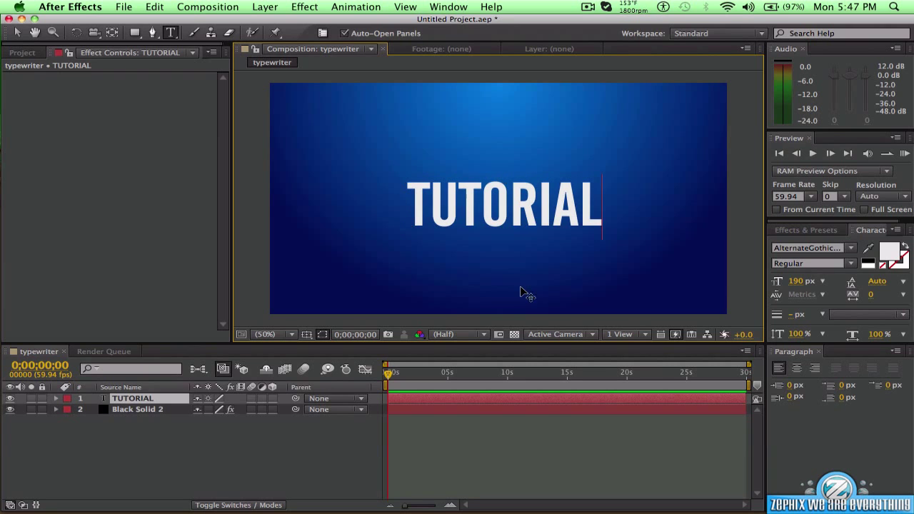
- Expand the TUTORIAL layer's properties and add an Opacity text animator to it
left_click(200, 251)
right_click(167, 399)
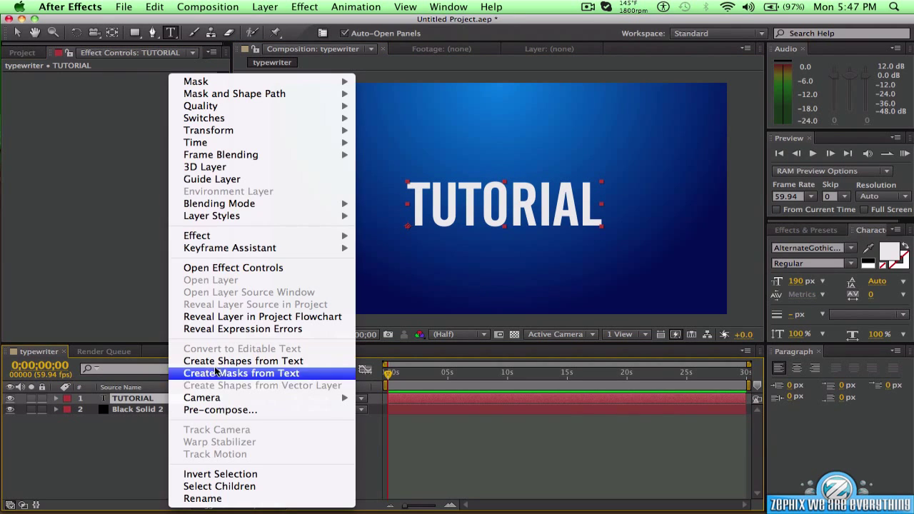
left_click(57, 404)
left_click(55, 399)
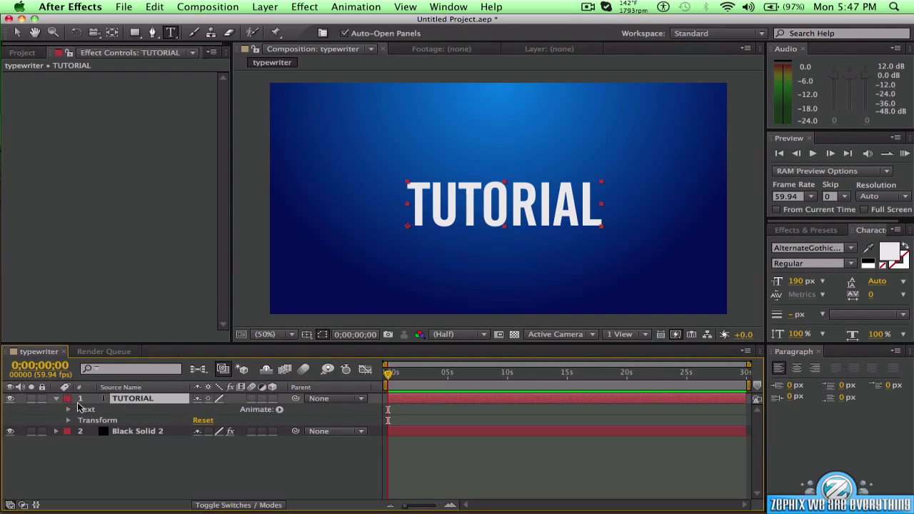
left_click(279, 409)
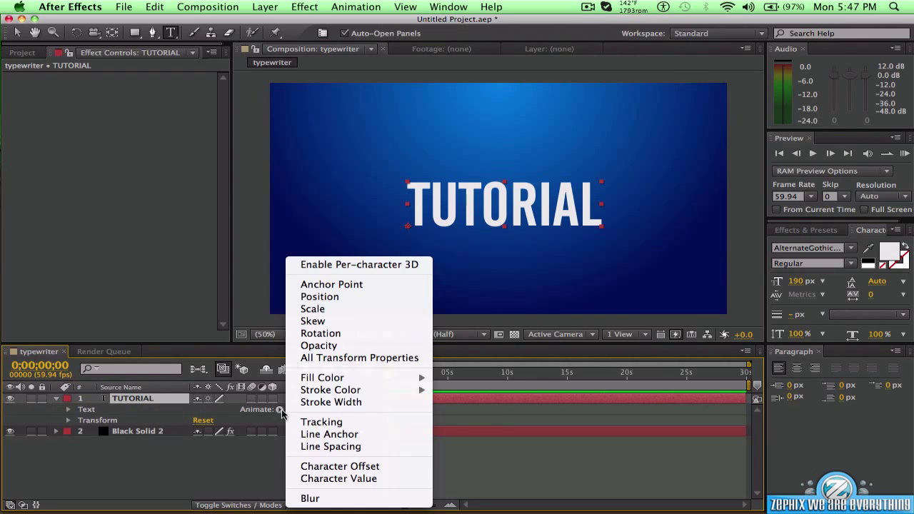
left_click(330, 345)
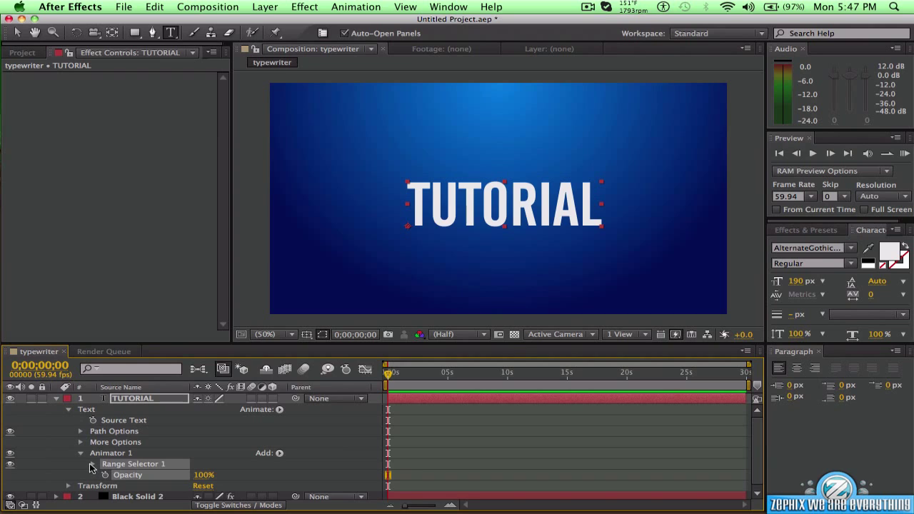
- Expand Range Selector 1 and set the text animator's Opacity to 0%
left_click(92, 465)
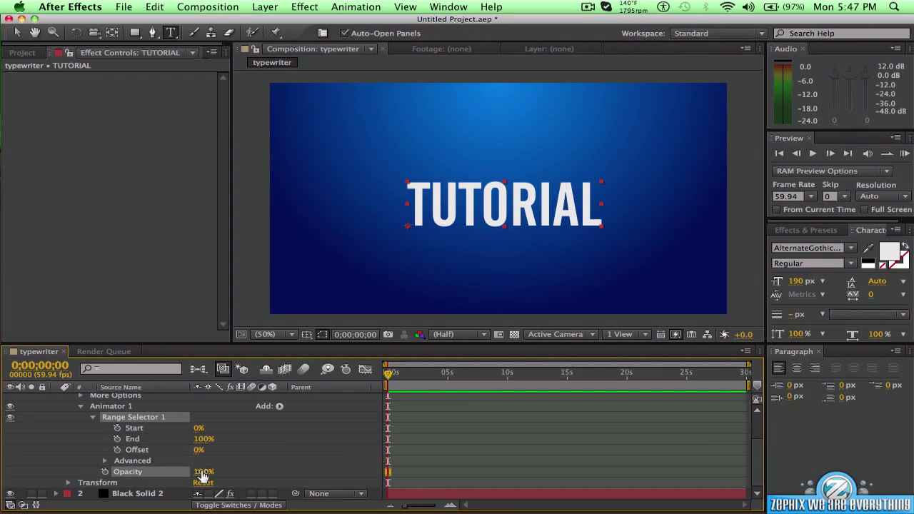
left_click_drag(203, 477, 43, 473)
left_click_drag(217, 477, 157, 478)
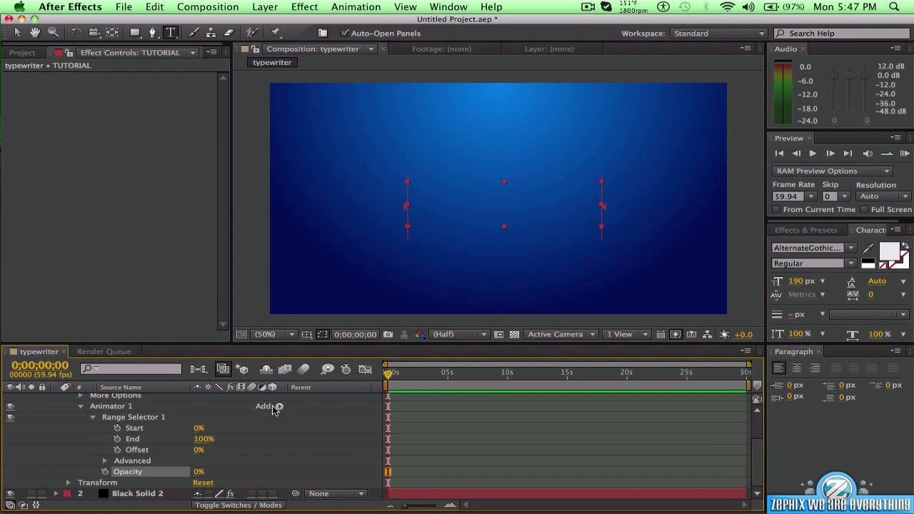
- Start keyframing the range selector's Offset with a 0% keyframe at 0;00;01;00
left_click_drag(386, 376, 414, 374)
left_click_drag(404, 507, 427, 507)
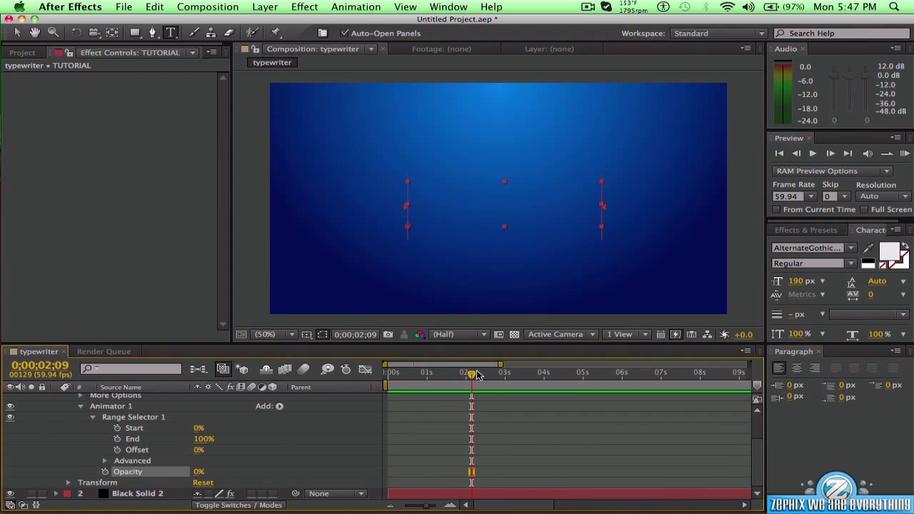
left_click_drag(471, 378, 427, 388)
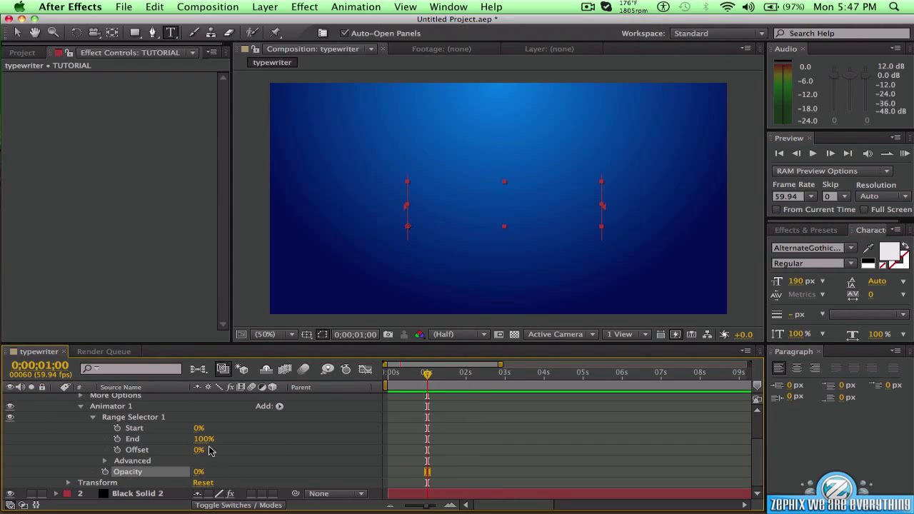
left_click(117, 450)
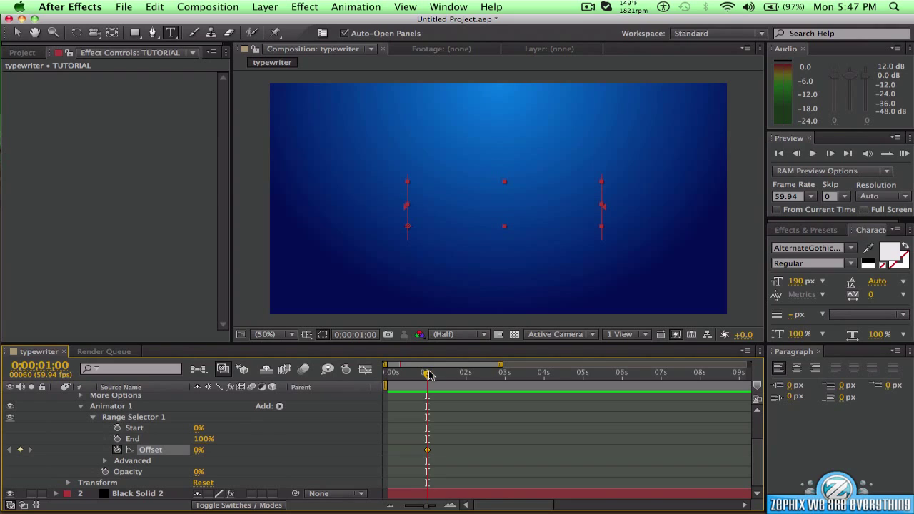
- Add a 100% Offset keyframe at 0;00;02;00 and play a RAM preview of the text animation
left_click_drag(429, 374, 477, 374)
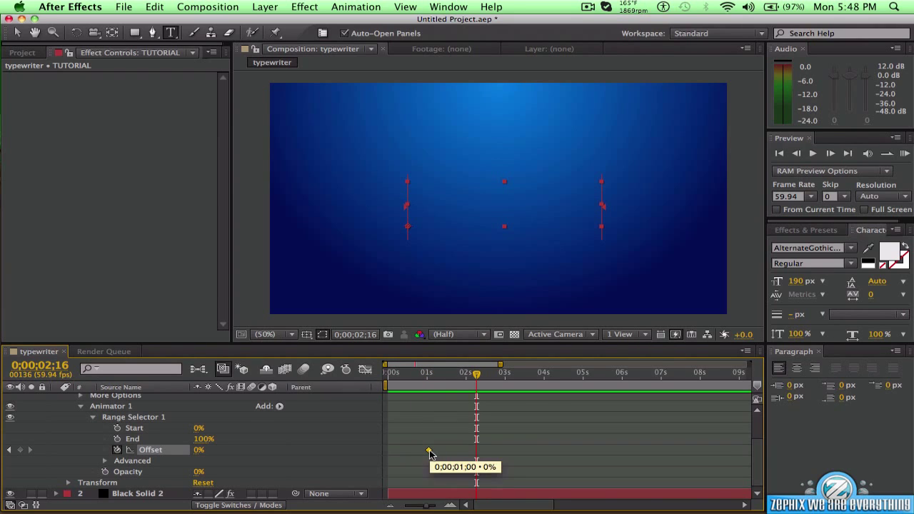
left_click_drag(481, 387, 464, 388)
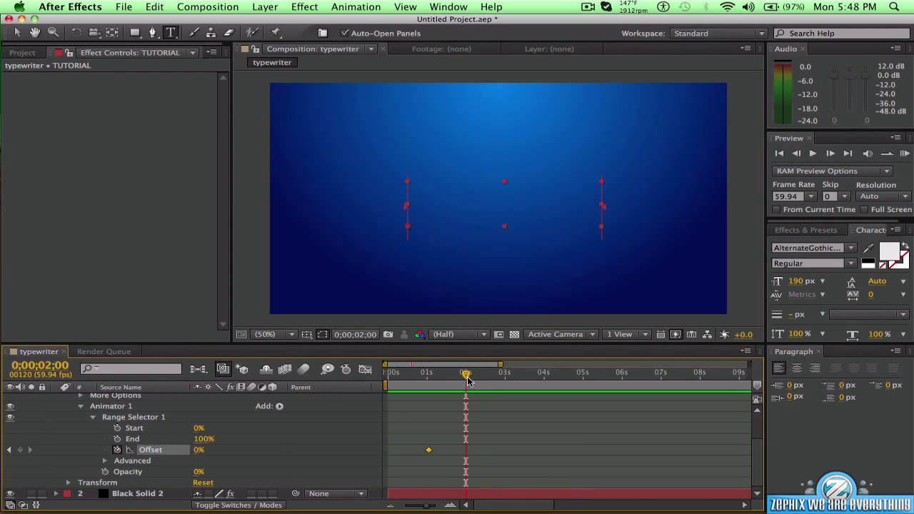
left_click(202, 455)
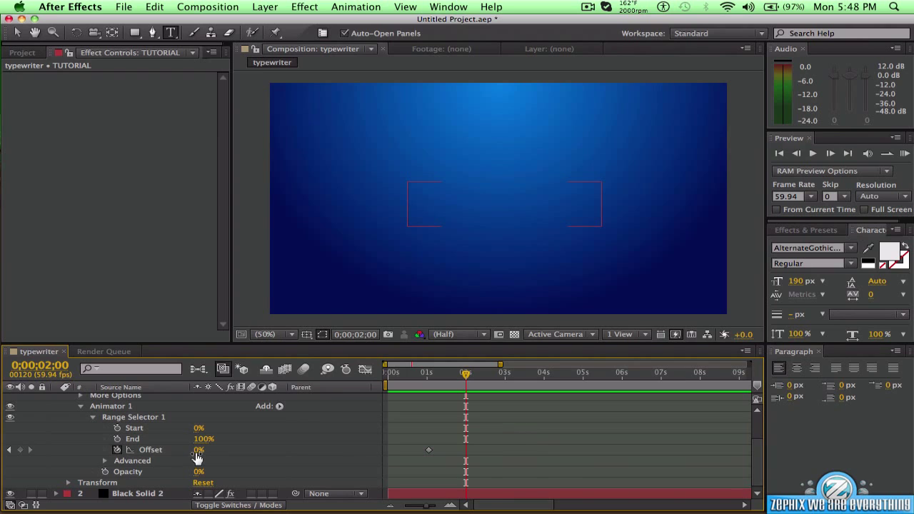
left_click_drag(201, 457, 452, 452)
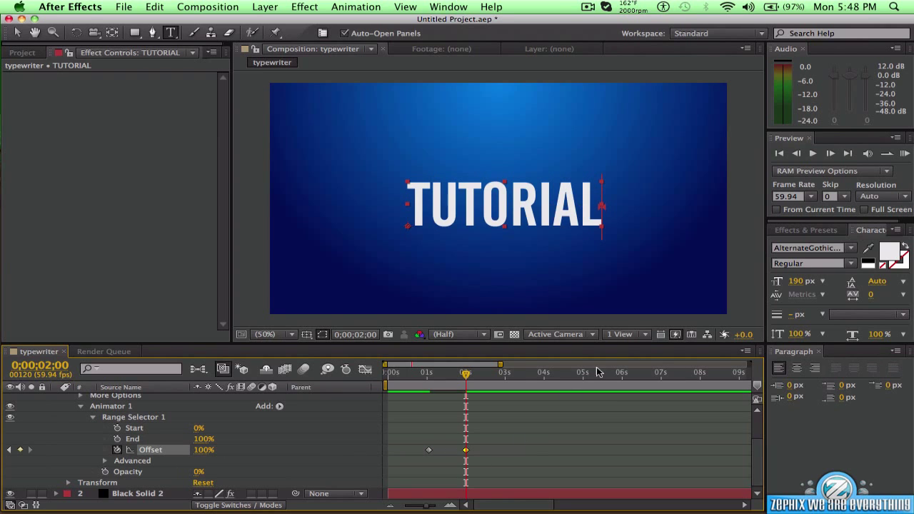
left_click(904, 153)
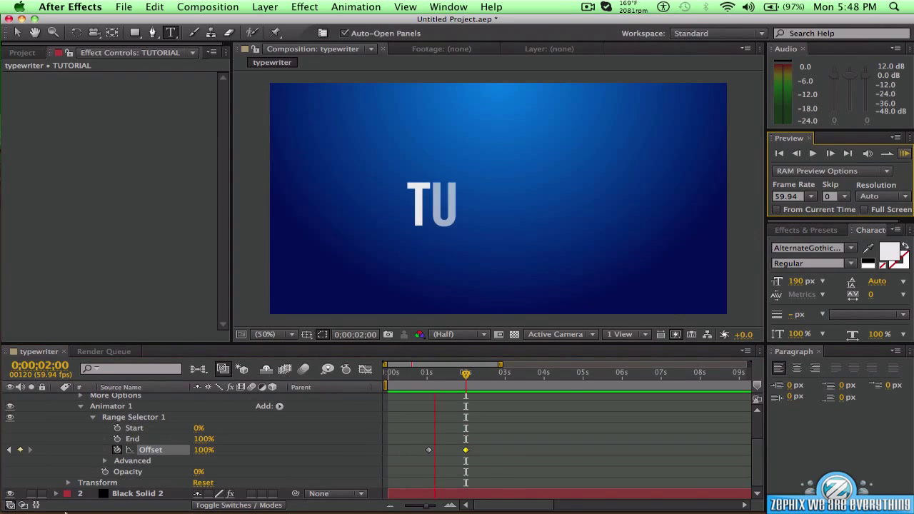
mouse_move(70, 457)
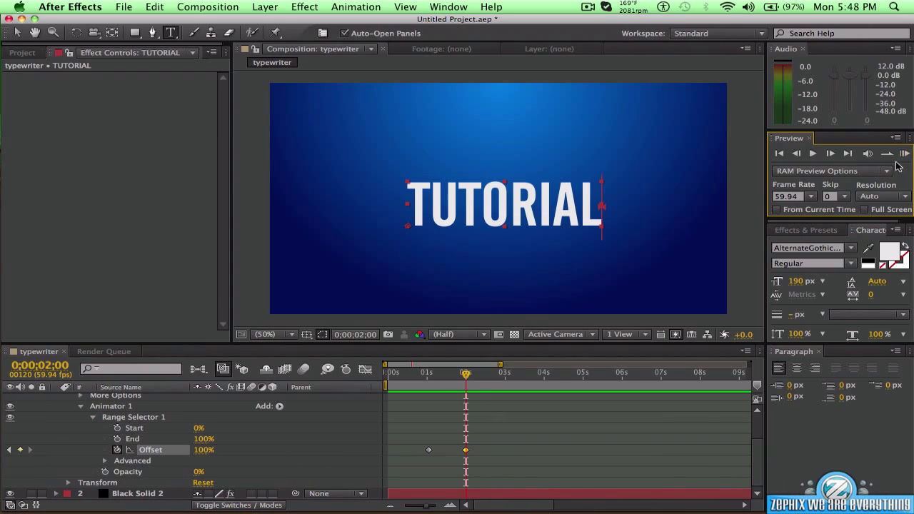
- Set Smoothness to 0% in Range Selector 1's Advanced options and play a RAM preview
key("space")
left_click(105, 460)
scroll(115, 468, "down", 3)
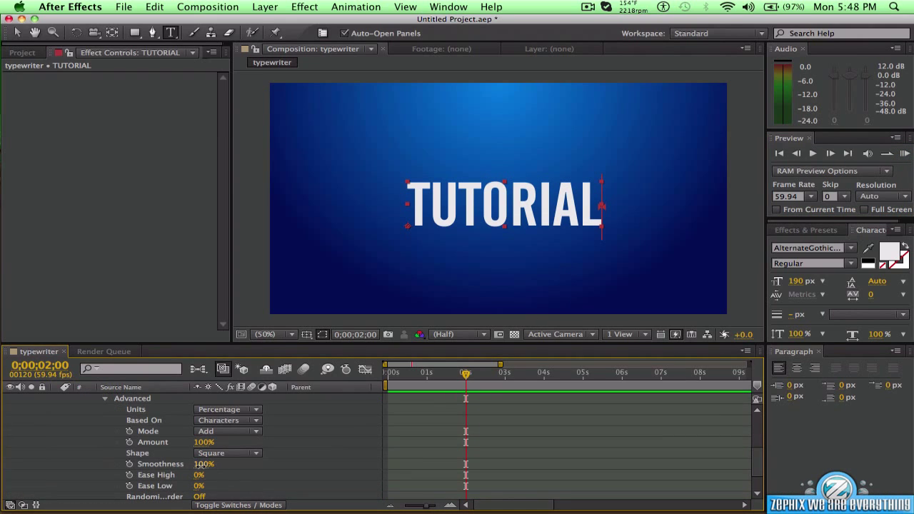
left_click_drag(200, 465, 143, 465)
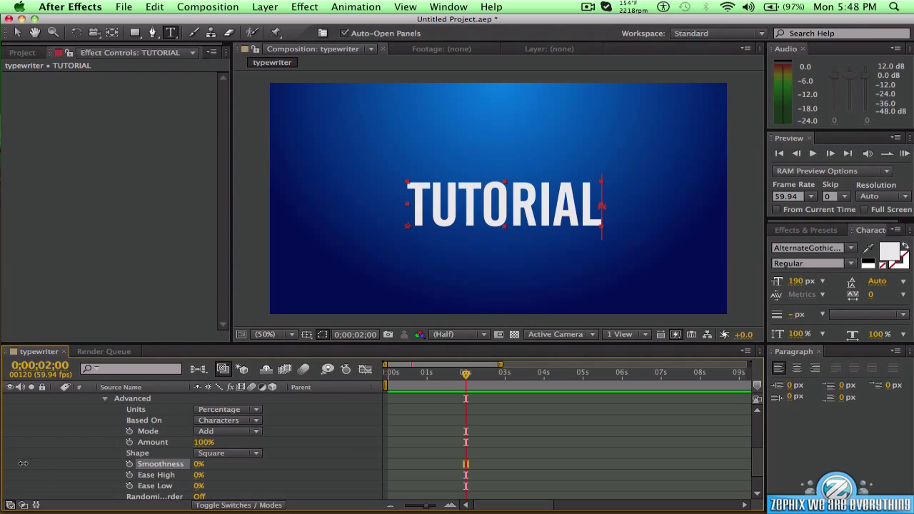
left_click(905, 153)
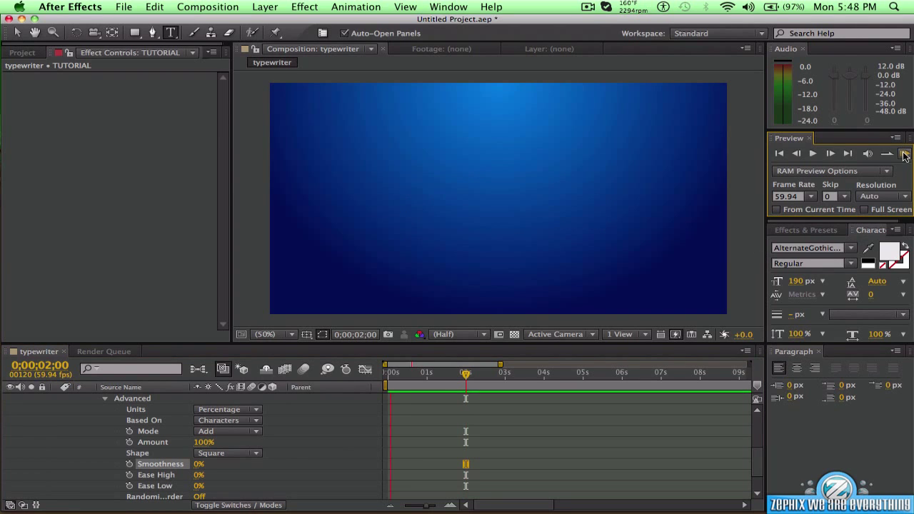
- Collapse Animator 1 and add a second Opacity text animator to the TUTORIAL layer
left_click(106, 399)
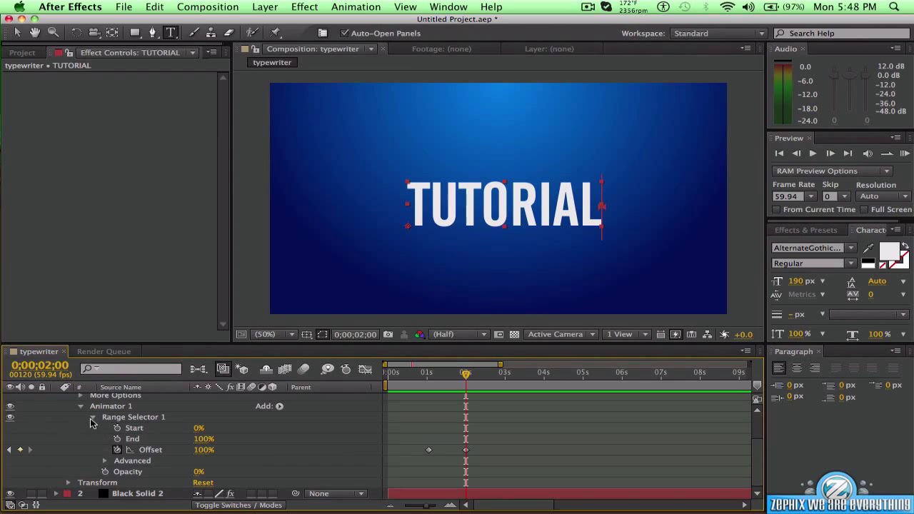
left_click(92, 417)
left_click(80, 450)
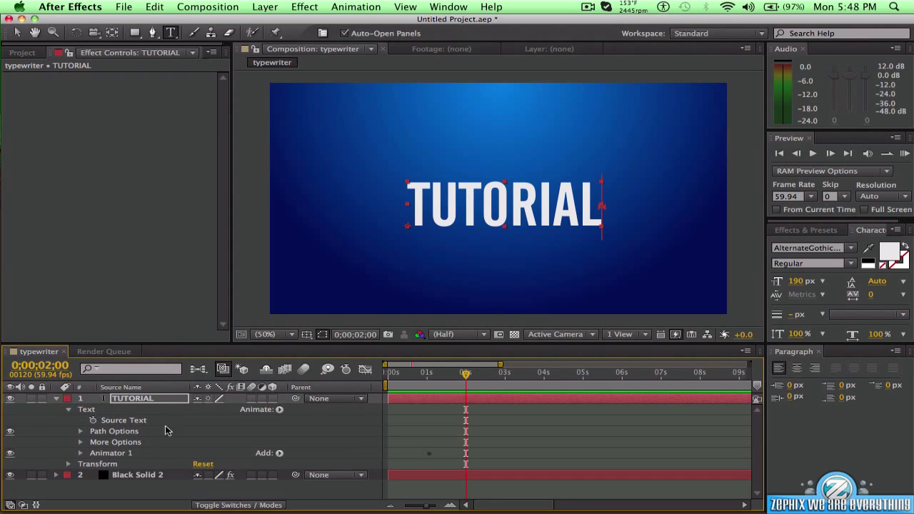
left_click(280, 411)
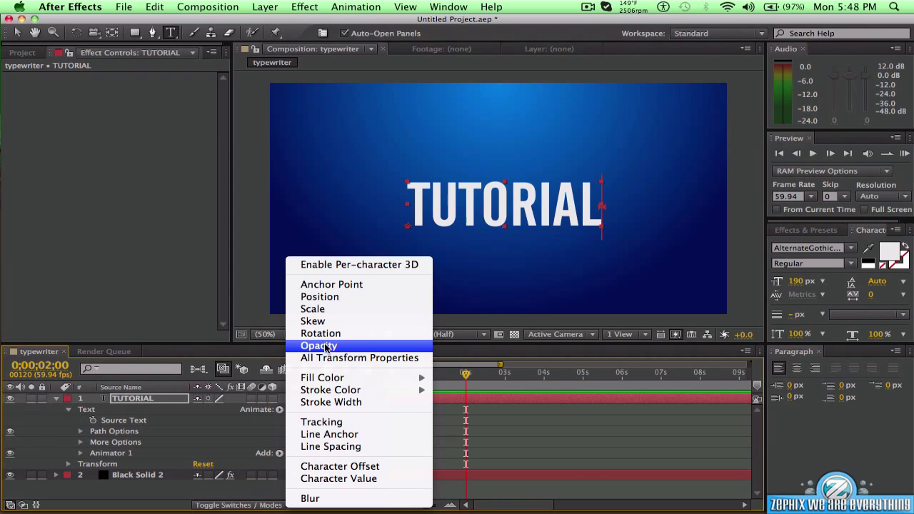
left_click(218, 435)
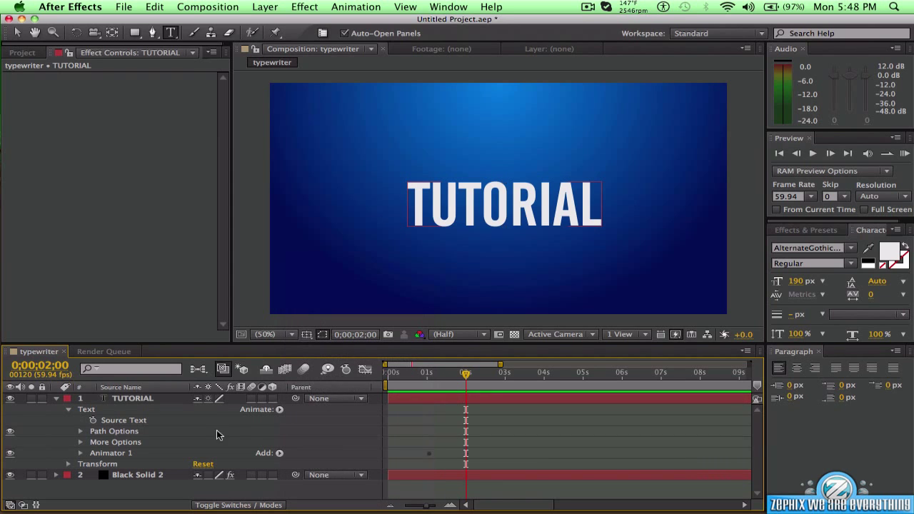
left_click(147, 400)
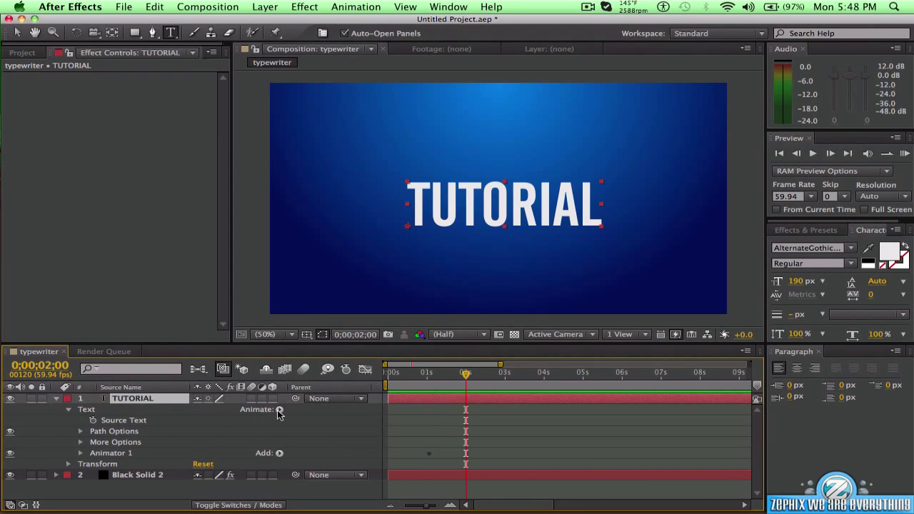
left_click(279, 411)
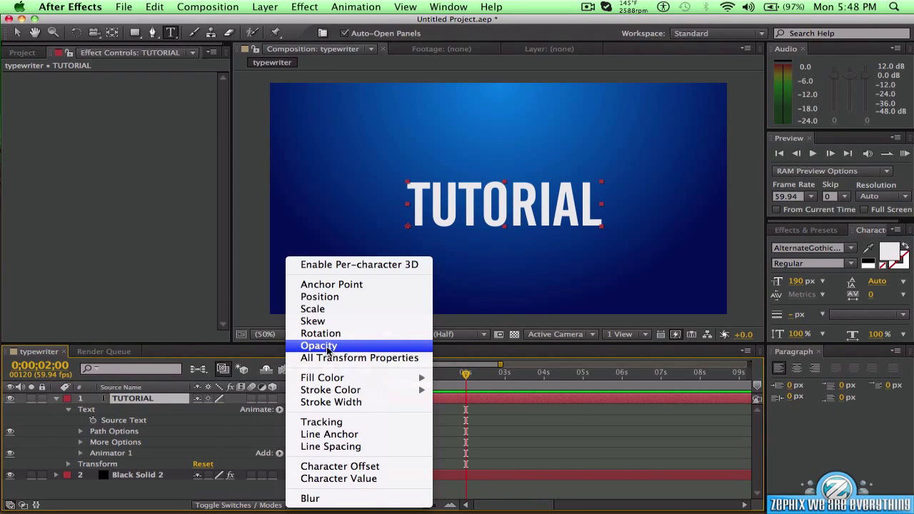
left_click(327, 347)
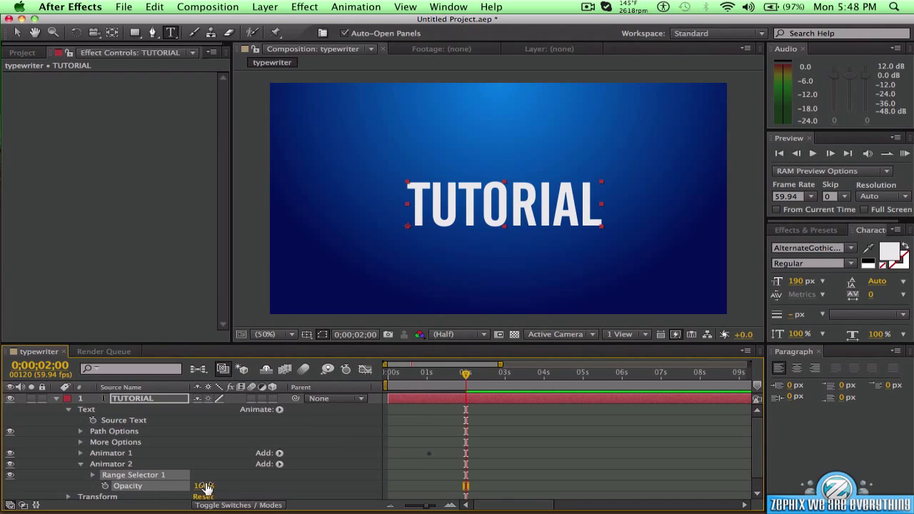
- Keep Animator 2's Opacity at 100%, add a Character Value property to it and set that value to 124
left_click_drag(203, 486, 263, 487)
scroll(107, 484, "down", 1)
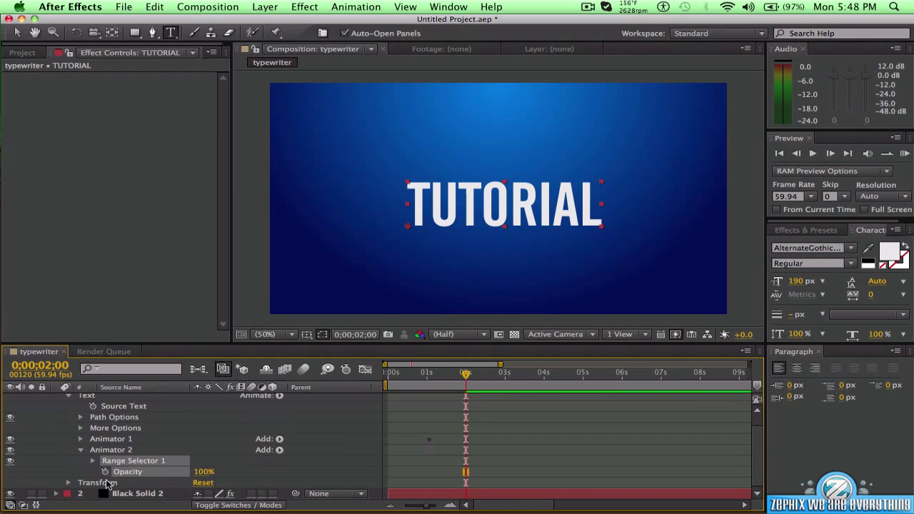
left_click(279, 450)
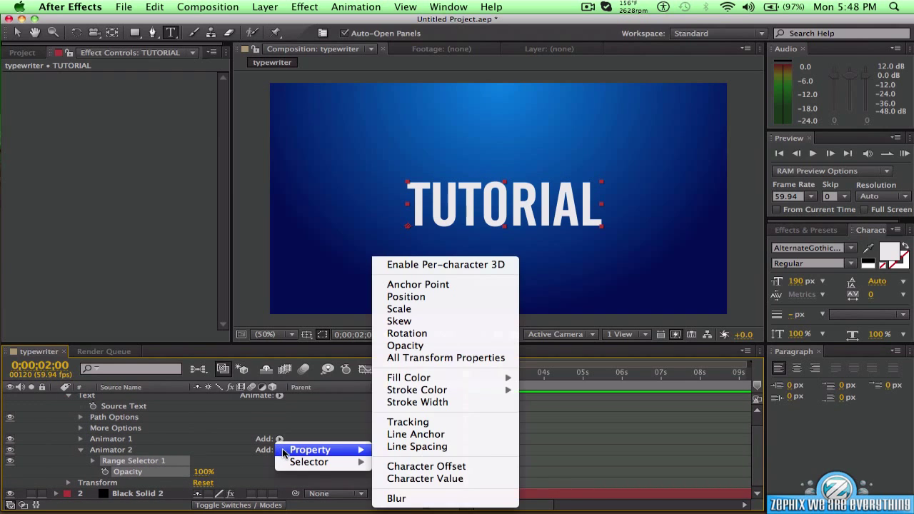
left_click(413, 480)
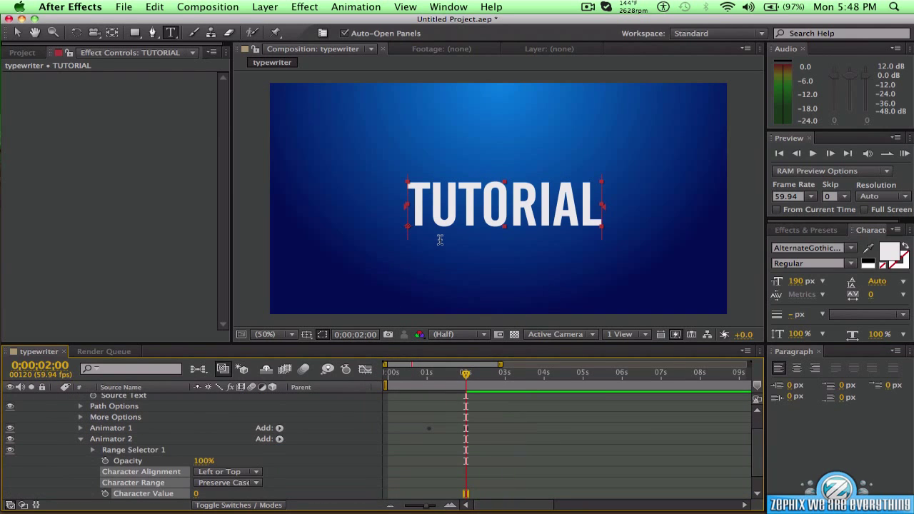
scroll(199, 475, "down", 2)
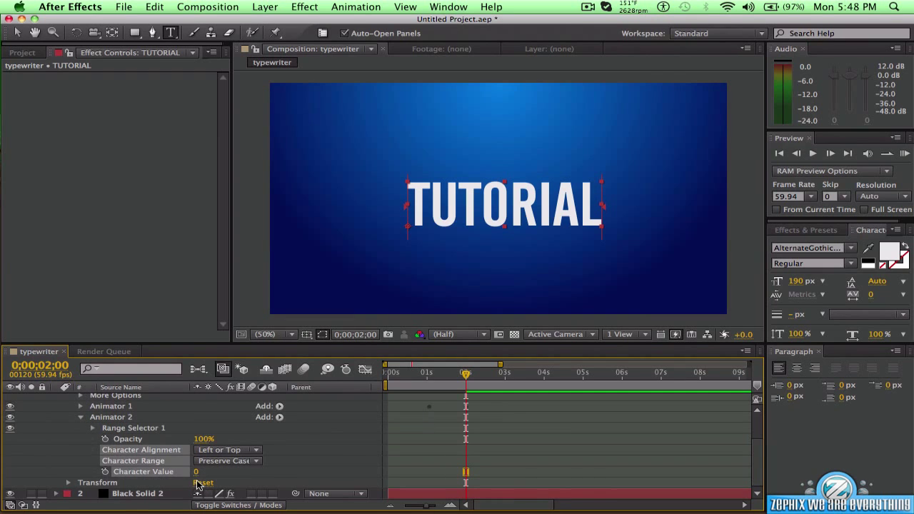
left_click_drag(196, 477, 291, 483)
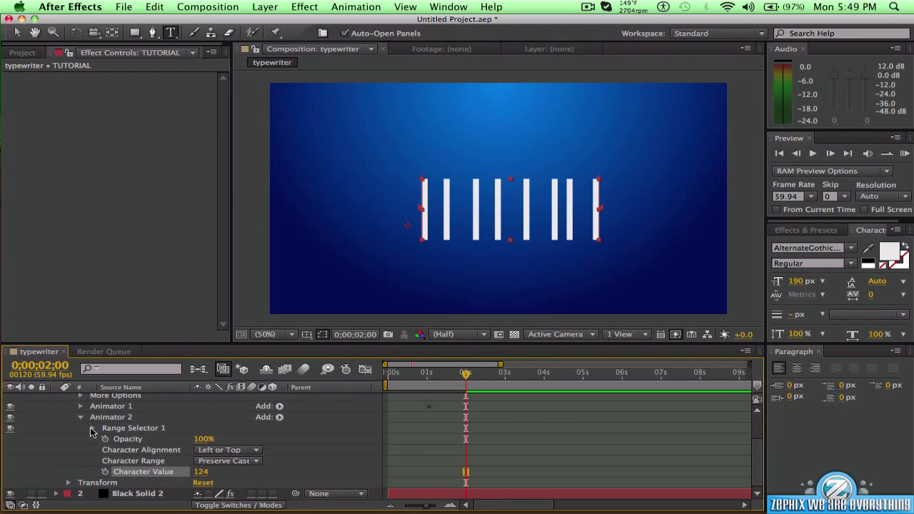
- Expand Animator 2's Range Selector 1, set End to 2% and RAM preview with the time indicator at 0;00;01;01
left_click(91, 429)
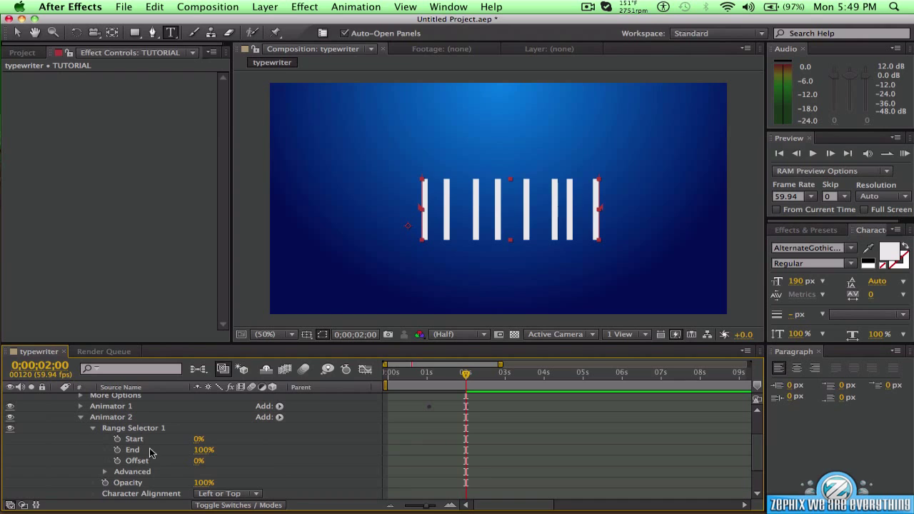
left_click_drag(203, 450, 136, 461)
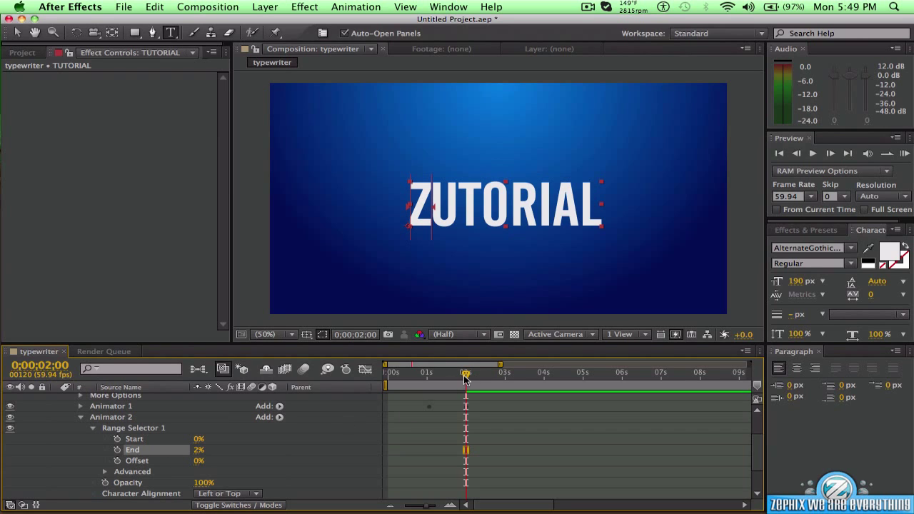
left_click_drag(465, 378, 427, 390)
key("[")
left_click(905, 154)
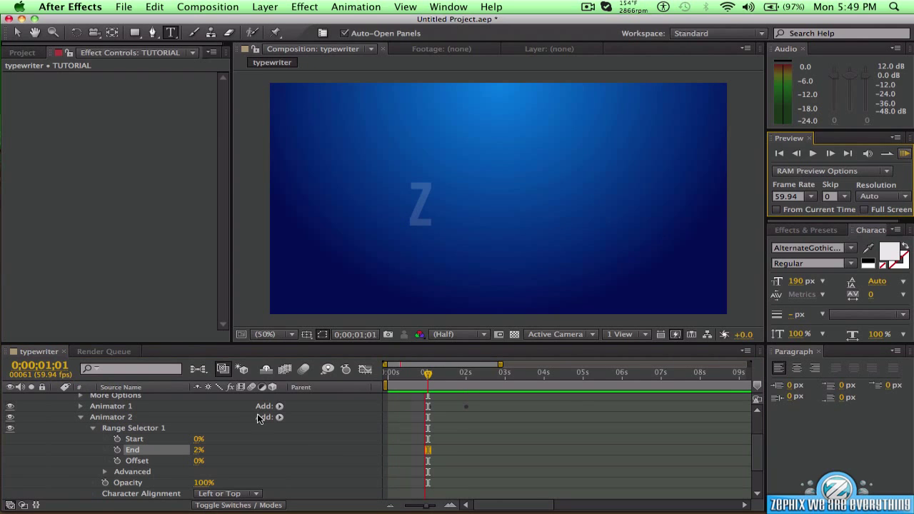
- Set the End of Animator 2's range selector to 1% and start a RAM preview
left_click(197, 452)
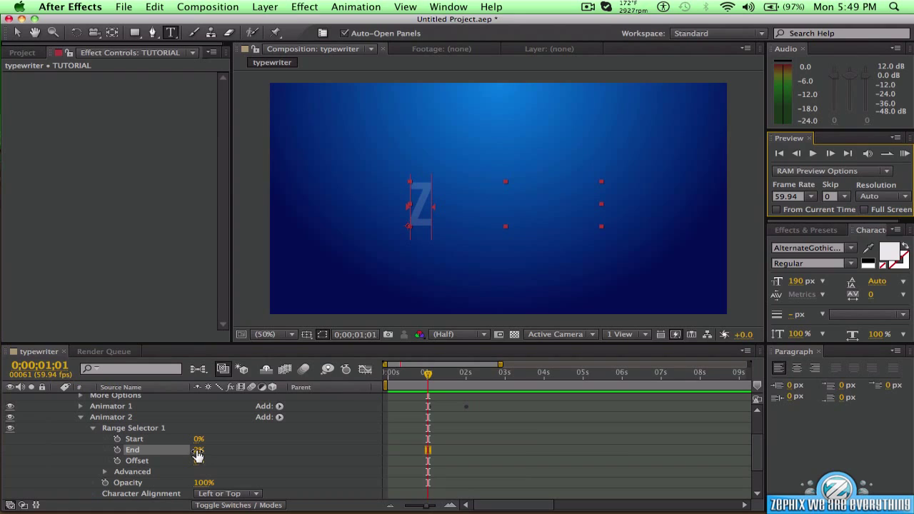
left_click(198, 449)
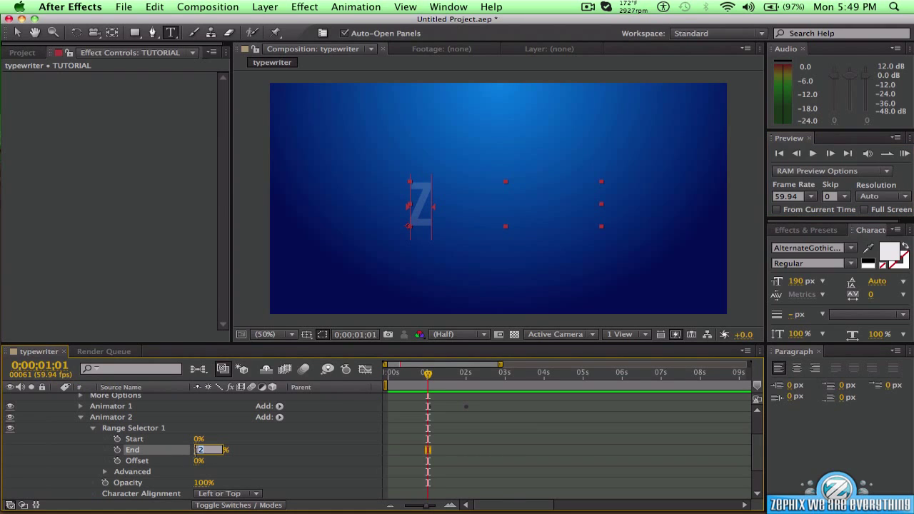
type("1")
key("Return")
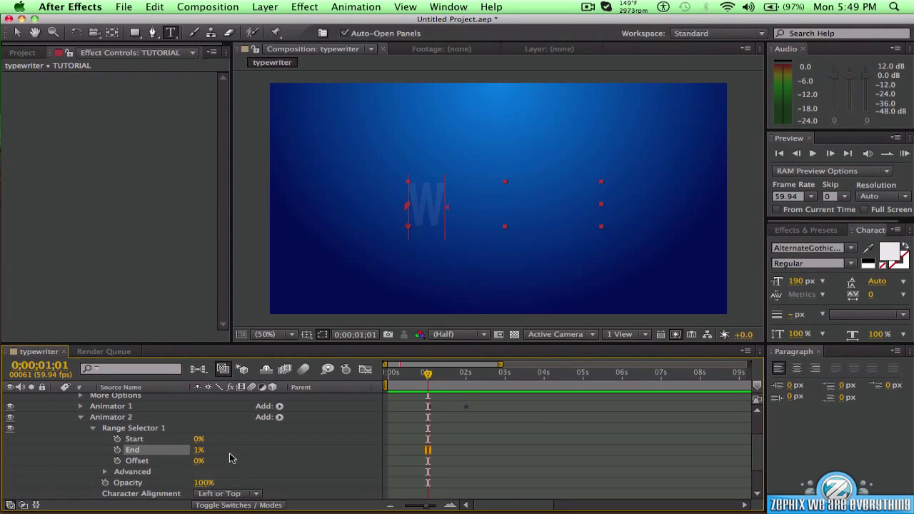
left_click(905, 153)
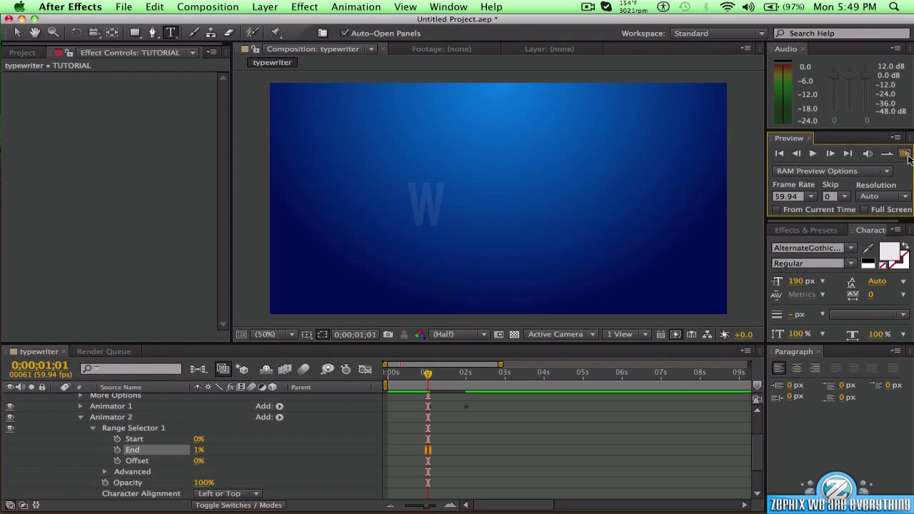
- Move the time indicator to 0;00;00;00 and play the animation from the start to check the first character
left_click(431, 377)
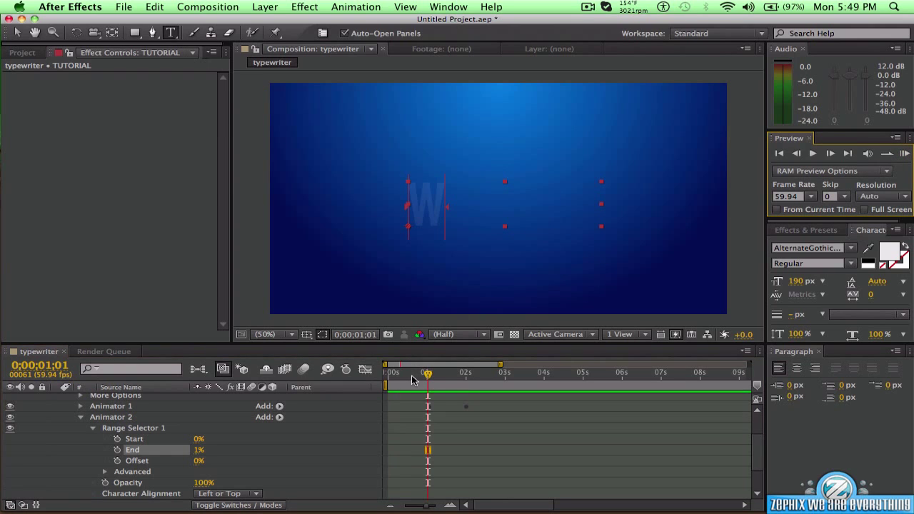
left_click_drag(427, 382, 347, 379)
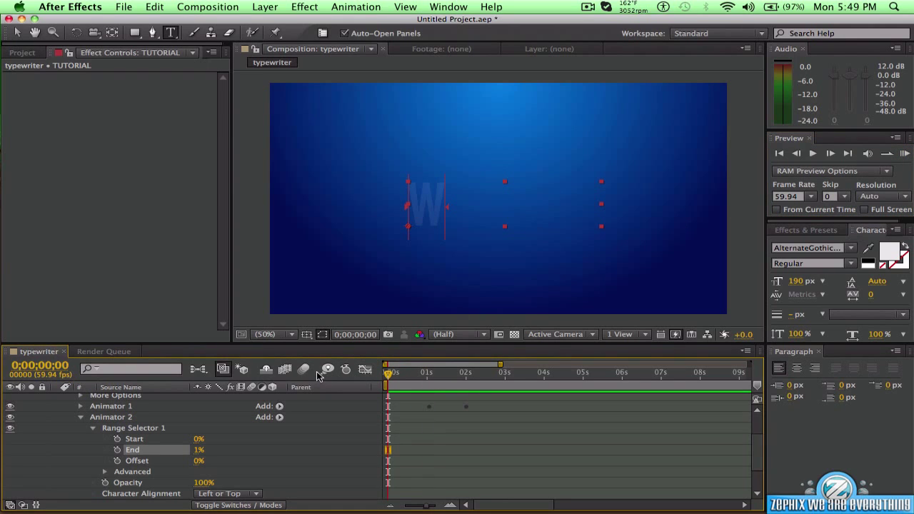
key("space")
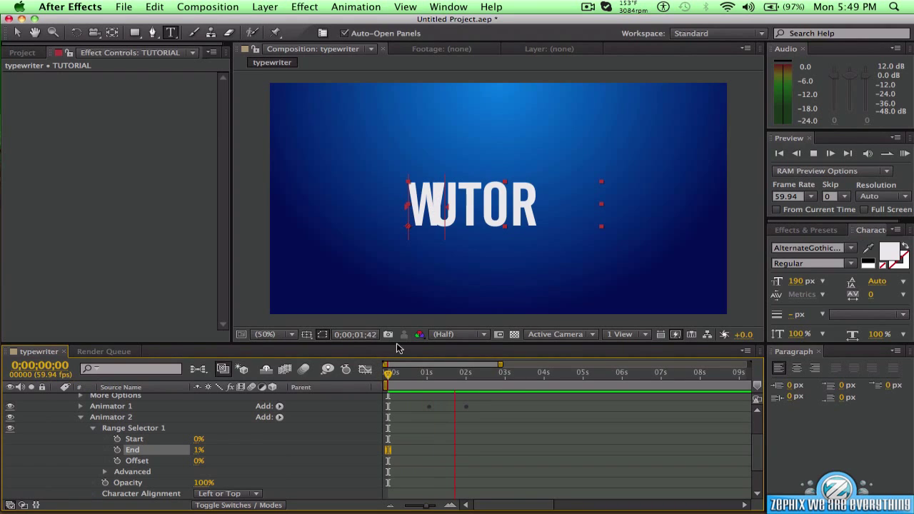
left_click(812, 154)
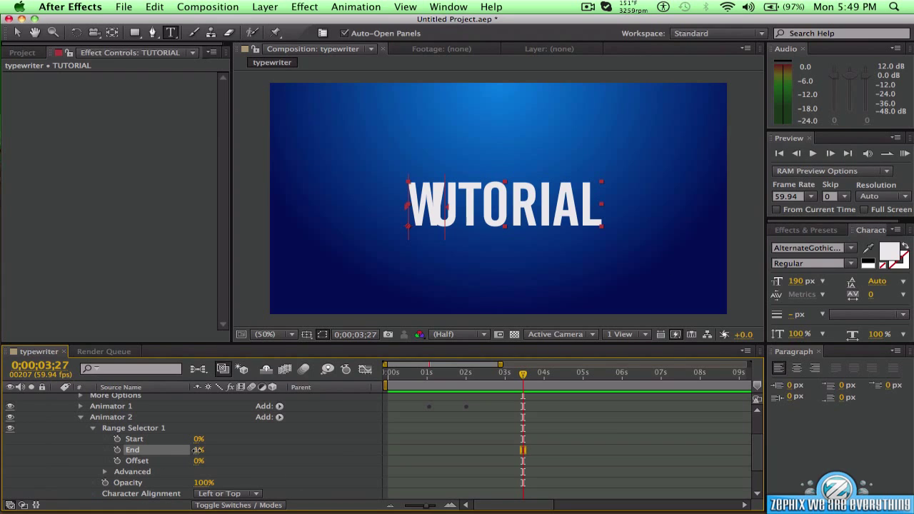
- Set the range selector End to 0% and Opacity to 0% for Animator 2, and RAM preview with the time indicator at 0;00;01;00
left_click_drag(198, 450, 197, 455)
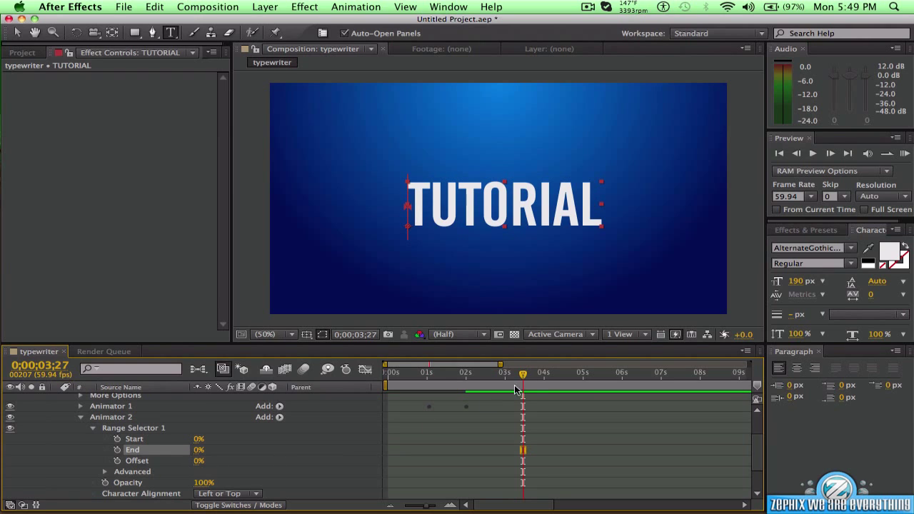
left_click_drag(523, 379, 428, 389)
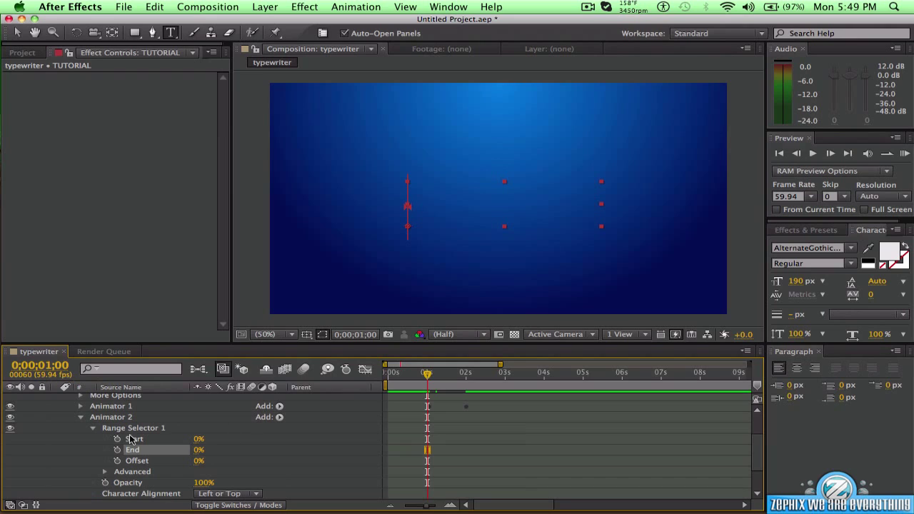
left_click_drag(207, 483, 150, 484)
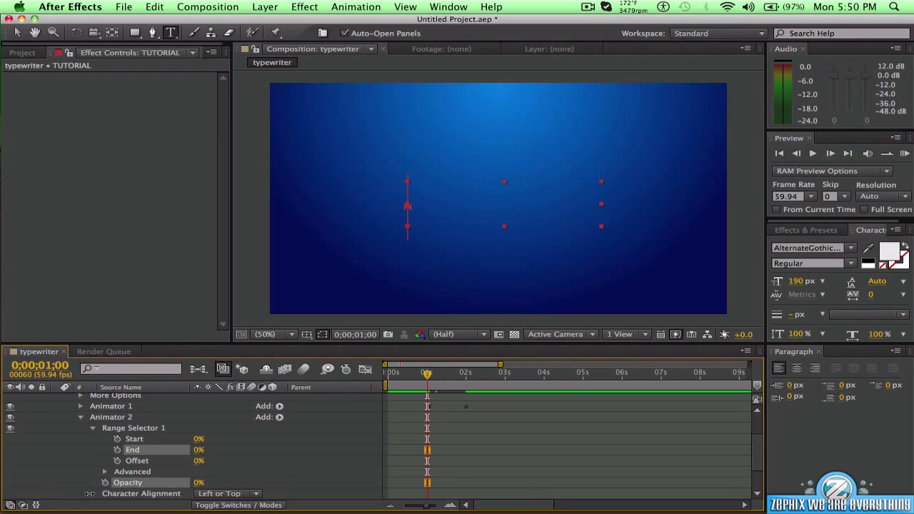
left_click(905, 154)
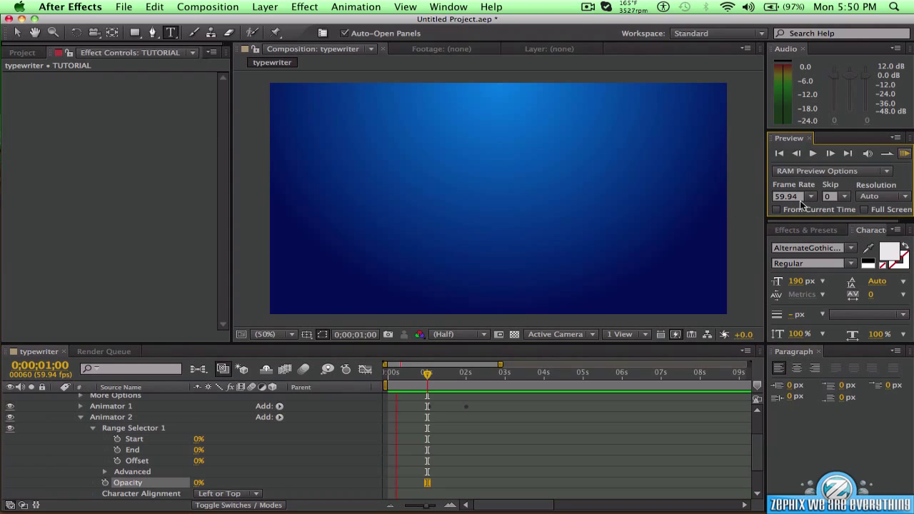
left_click(904, 155)
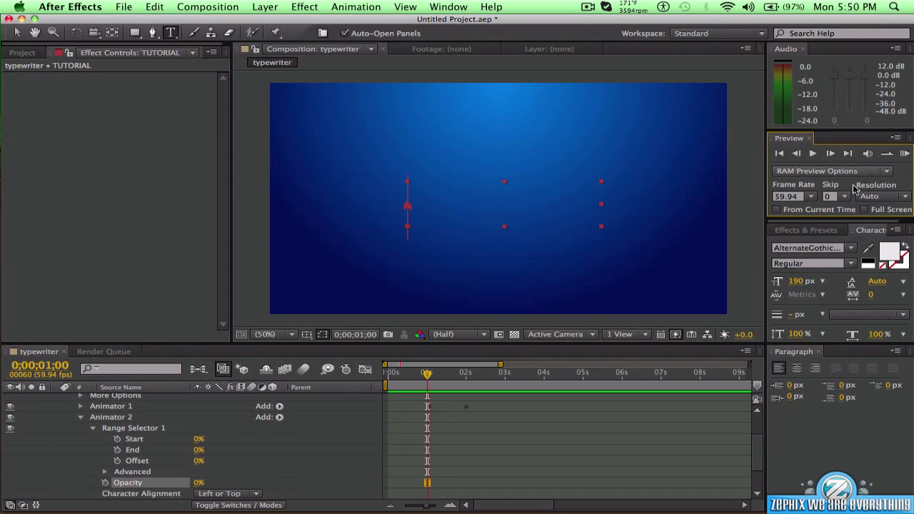
- Set Smoothness to 0% in the Advanced options of Animator 2's range selector, and collapse those options
scroll(118, 468, "down", 1)
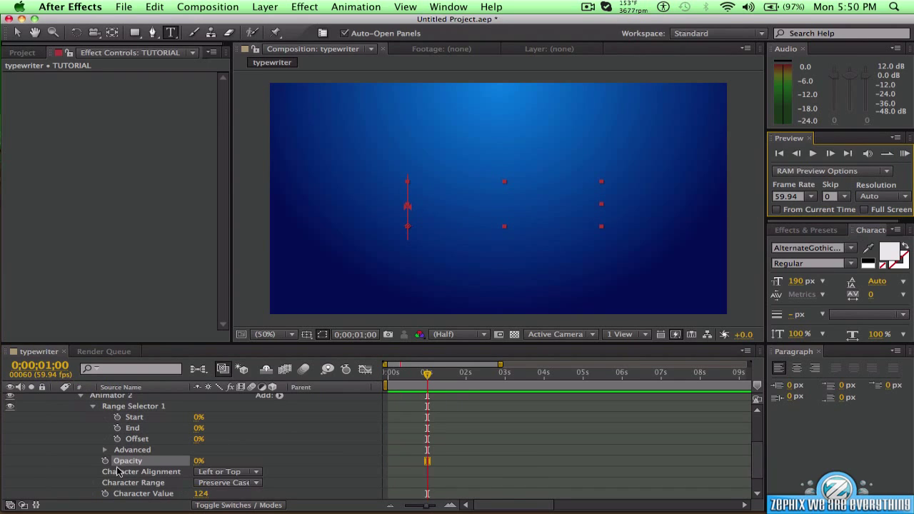
left_click(105, 450)
left_click(204, 464)
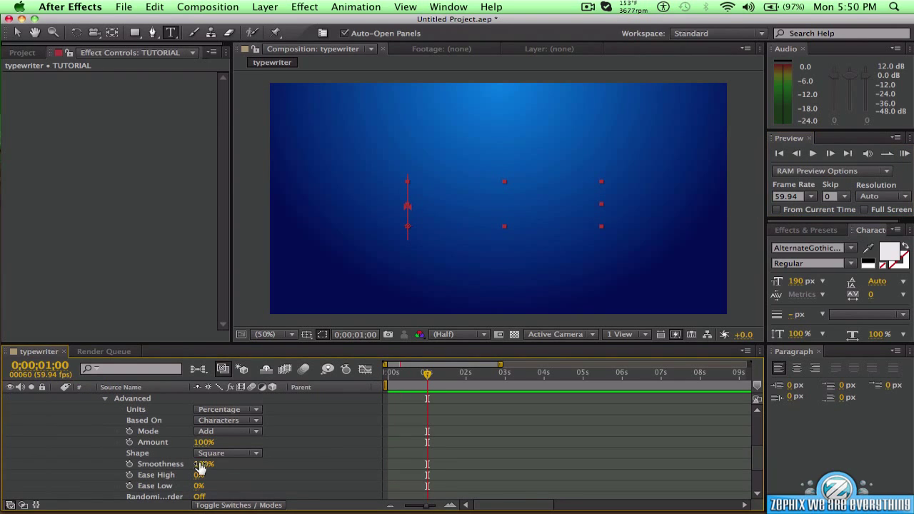
type("0")
key("Return")
scroll(112, 437, "up", 1)
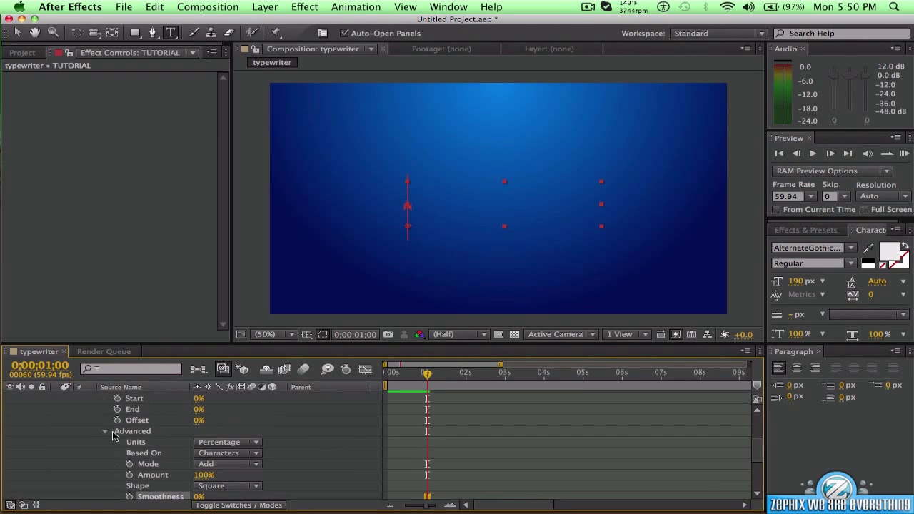
left_click(105, 431)
scroll(107, 433, "up", 1)
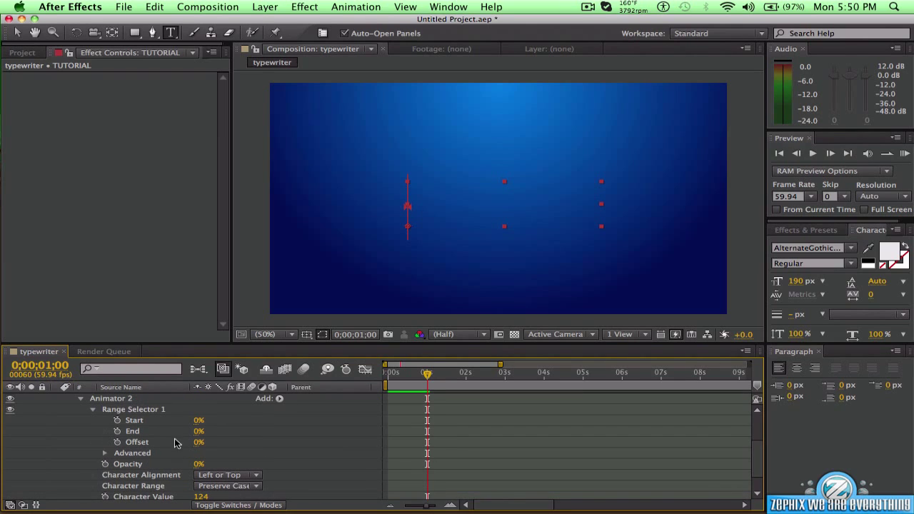
- Move the time indicator to 0;00;01;03 and set the End of Animator 2's range selector to 2%
left_click_drag(428, 377, 379, 447)
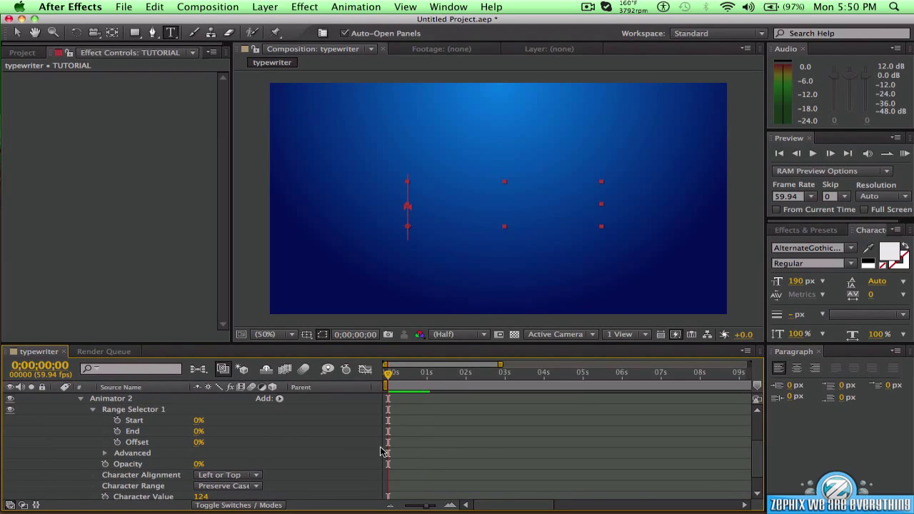
scroll(510, 444, "up", 3)
scroll(511, 440, "up", 1)
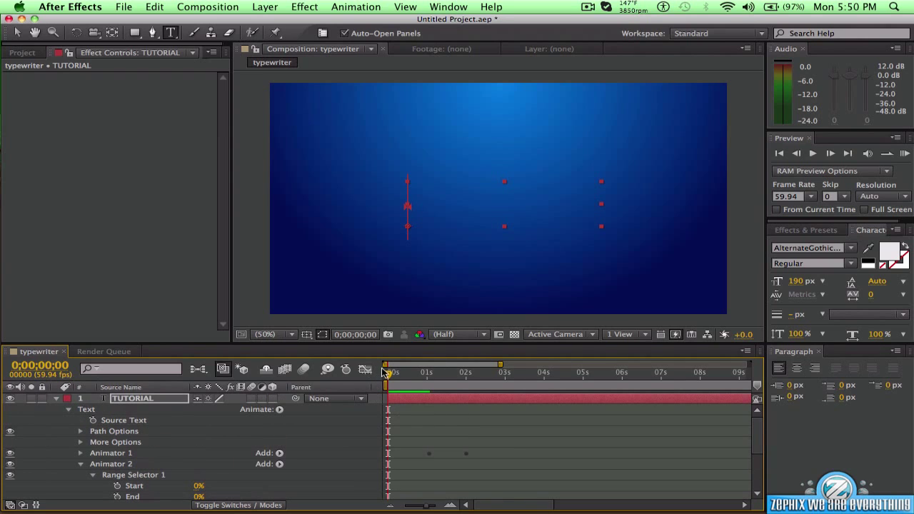
left_click_drag(386, 380, 429, 384)
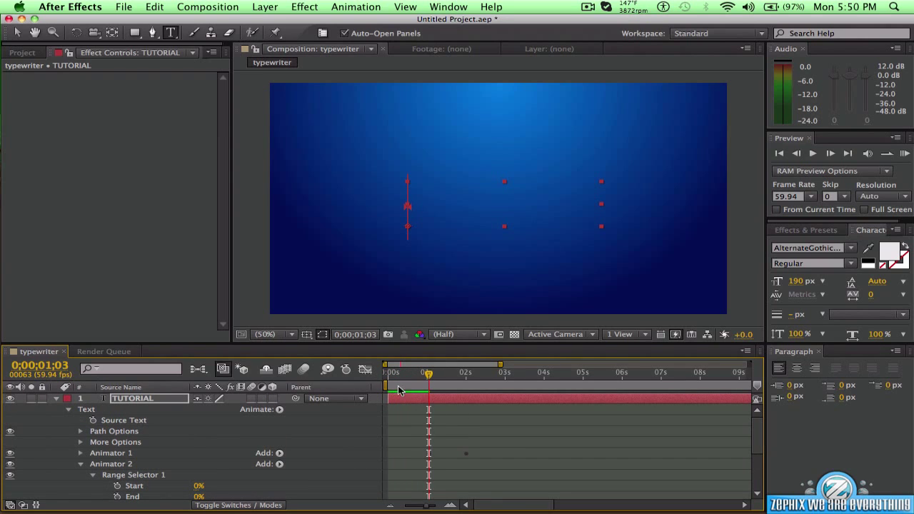
scroll(202, 477, "down", 4)
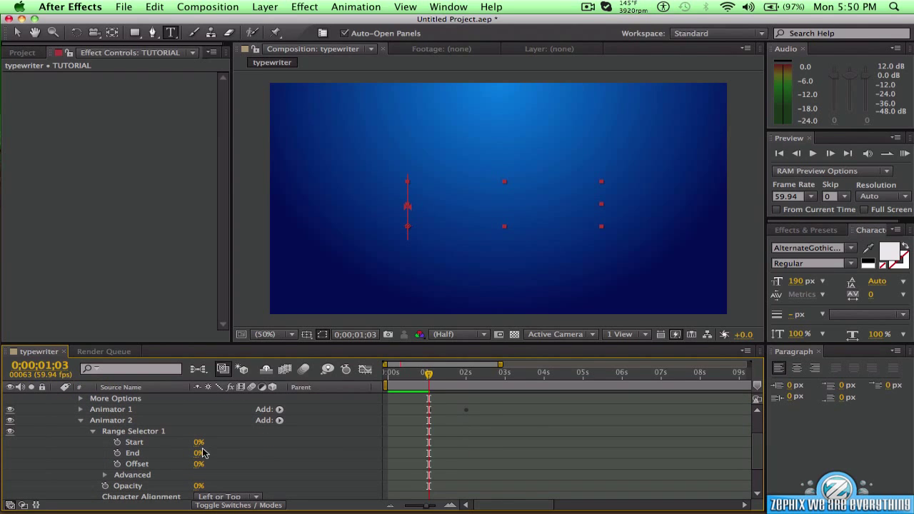
left_click_drag(197, 454, 199, 454)
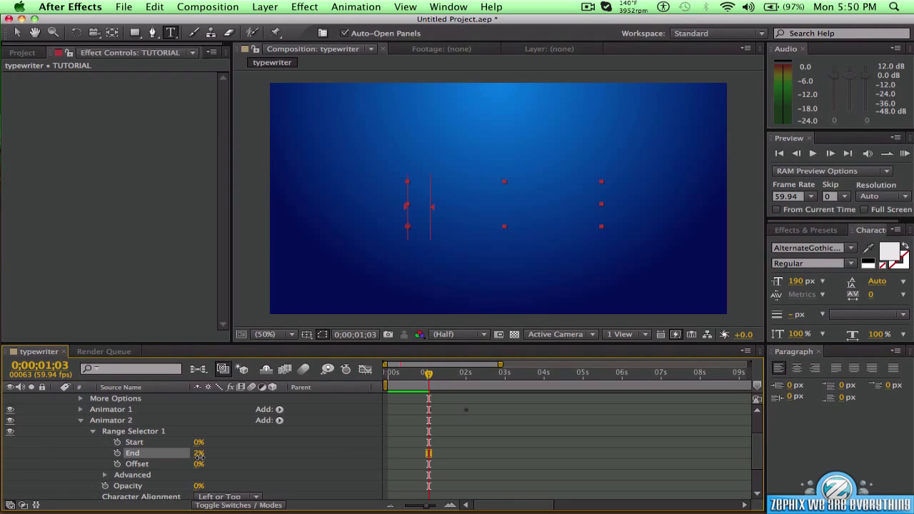
- Keyframe Animator 2's Offset at 0% at 0;00;01;03 and 100% at 0;00;02;01, and RAM preview the animation
left_click(118, 465)
left_click_drag(429, 379, 467, 387)
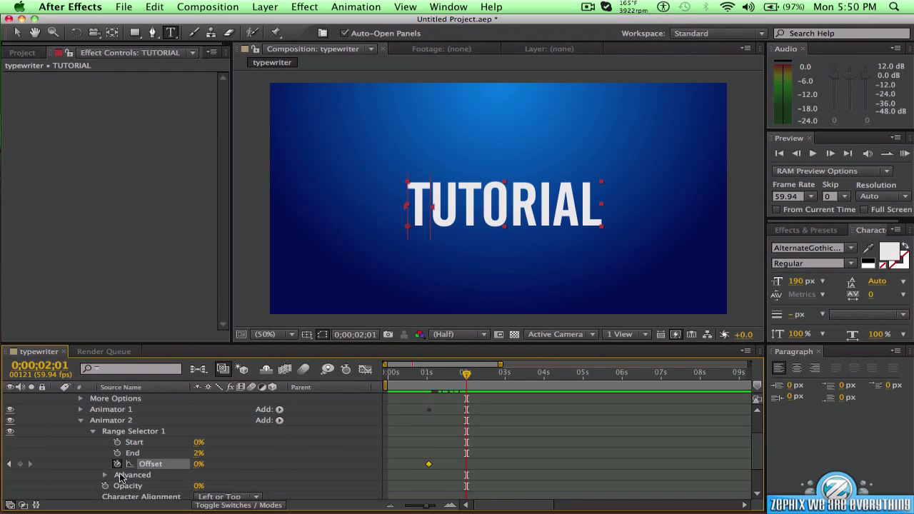
left_click_drag(190, 466, 310, 453)
left_click(904, 153)
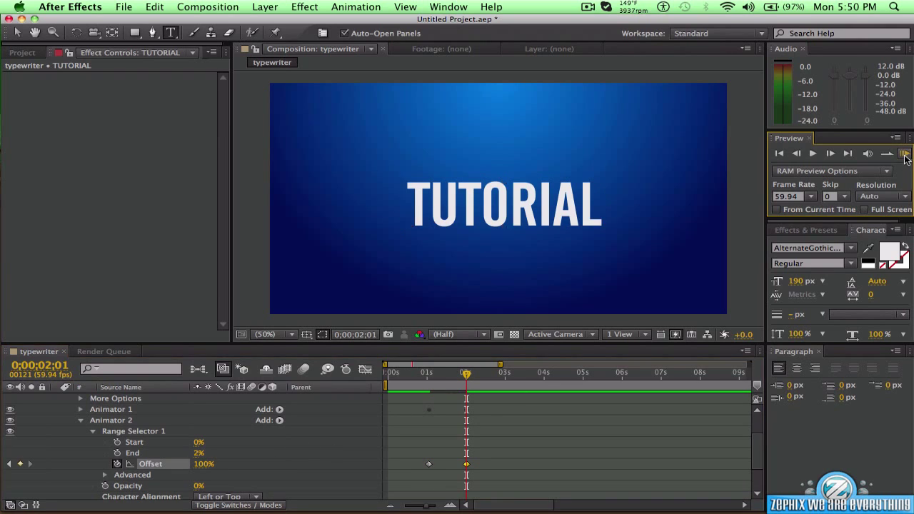
left_click(905, 154)
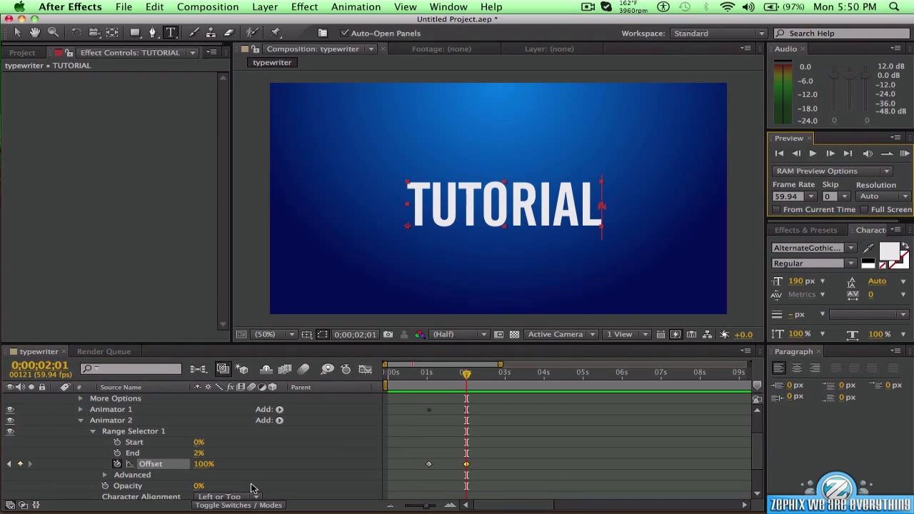
- Set Animator 2's range selector End to 4% and its Opacity to 100%, running a RAM preview after each change
left_click(194, 454)
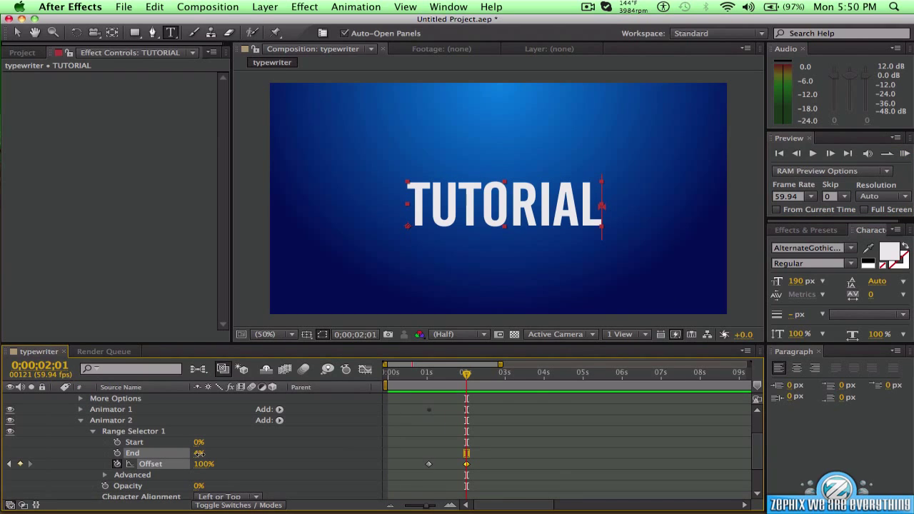
left_click(904, 154)
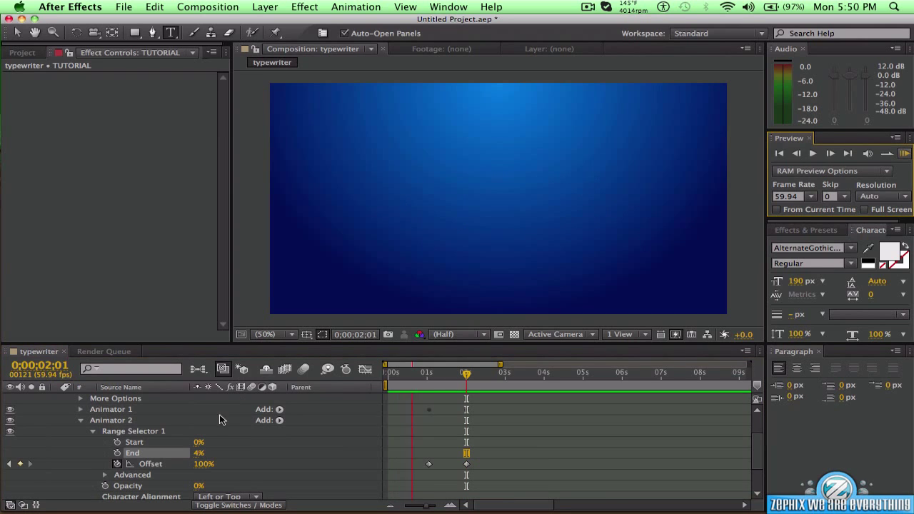
left_click_drag(199, 486, 275, 486)
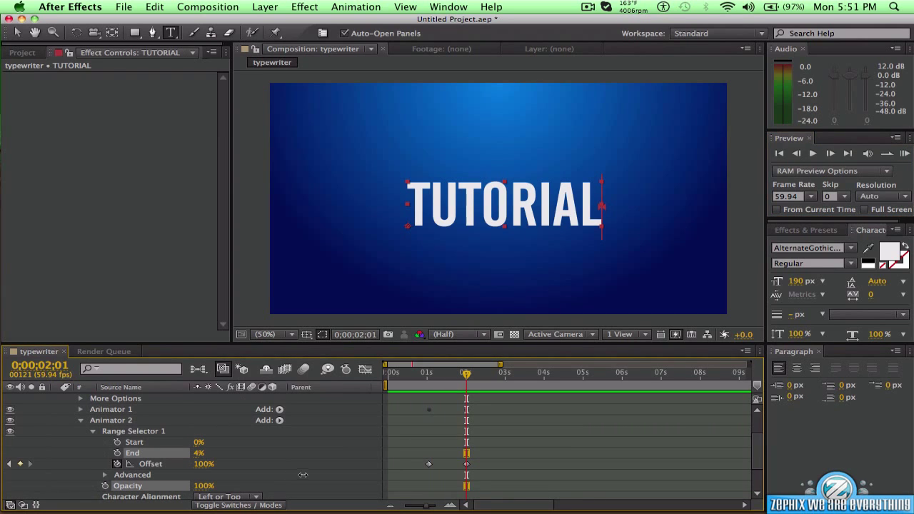
left_click(905, 153)
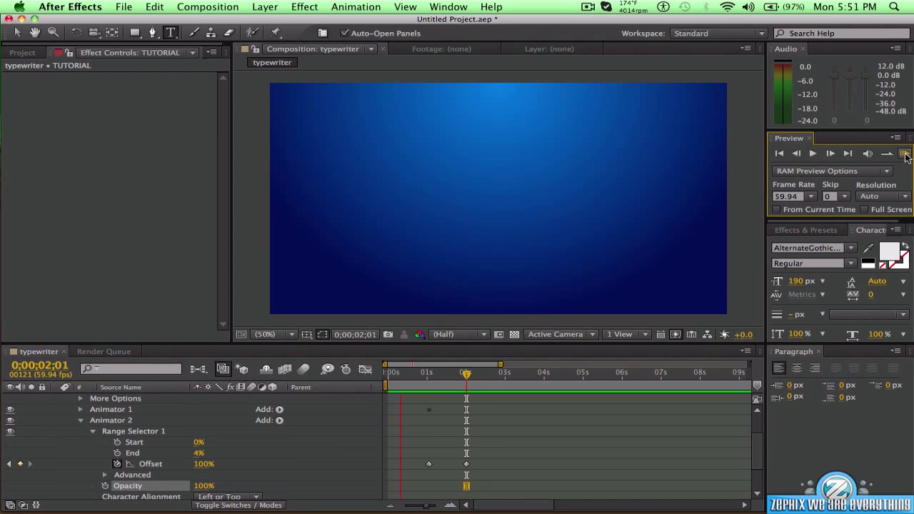
- Set the End of Animator 2's range selector to 3% and run a RAM preview
left_click(199, 457)
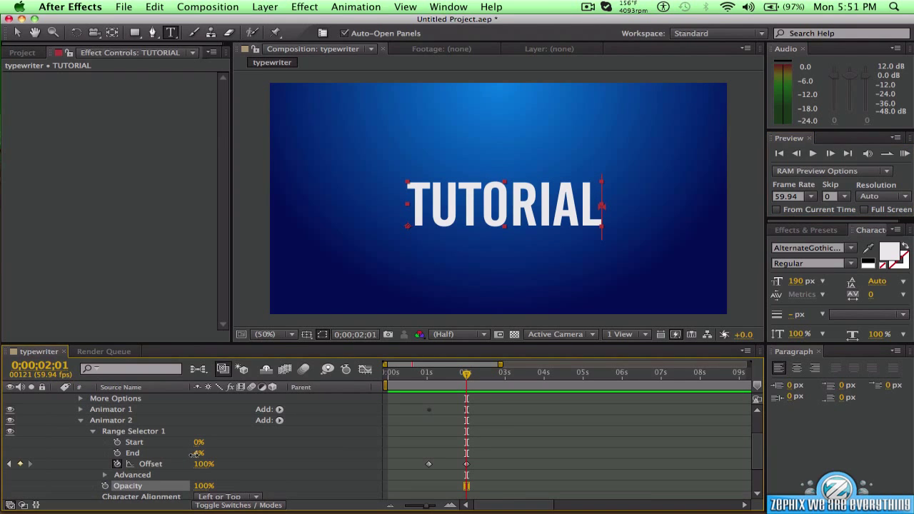
left_click_drag(195, 455, 193, 454)
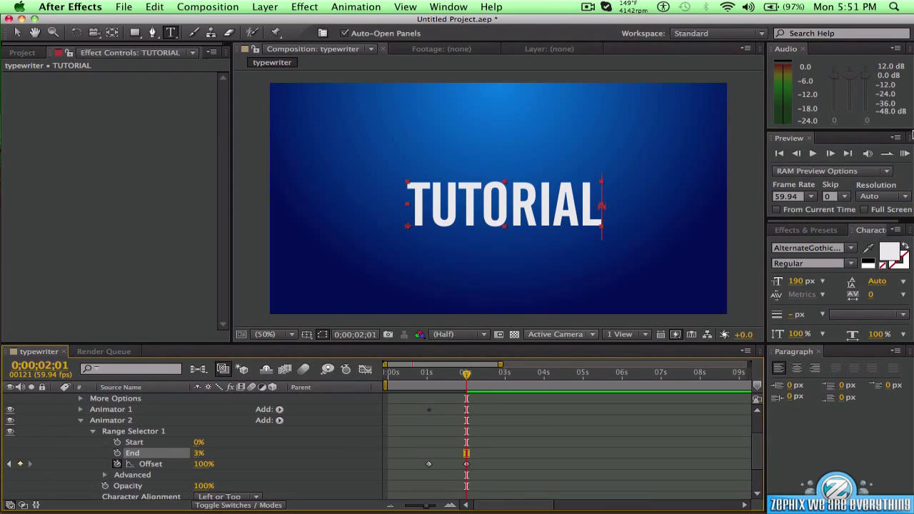
left_click(905, 153)
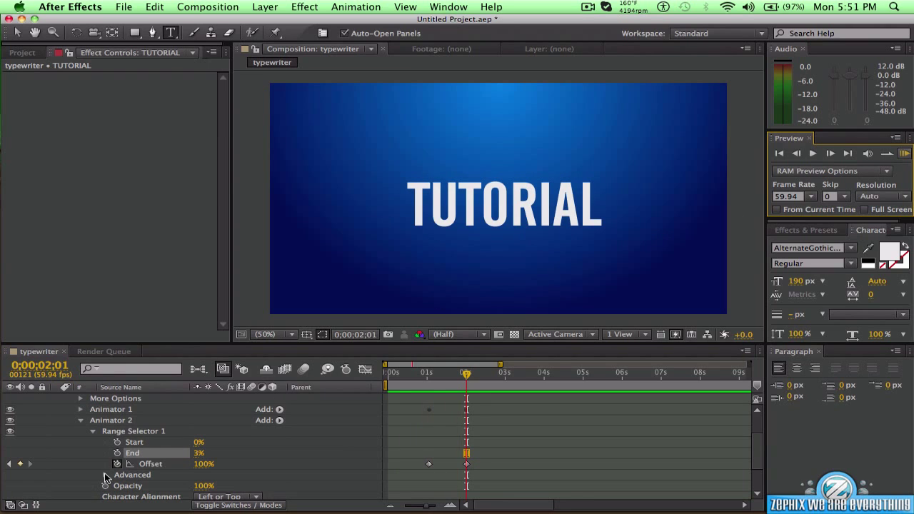
- Set Smoothness to 100% in the Advanced options of Animator 2's range selector and check it with a RAM preview
scroll(105, 473, "down", 3)
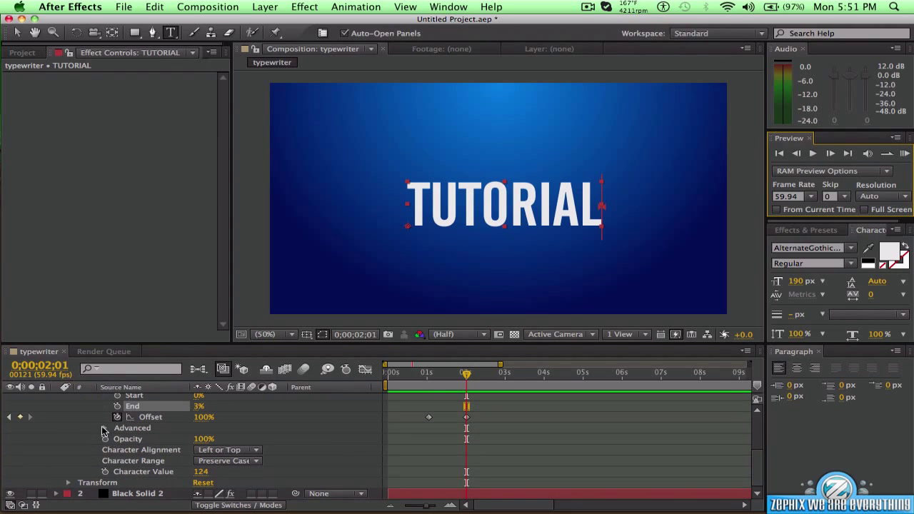
left_click(104, 428)
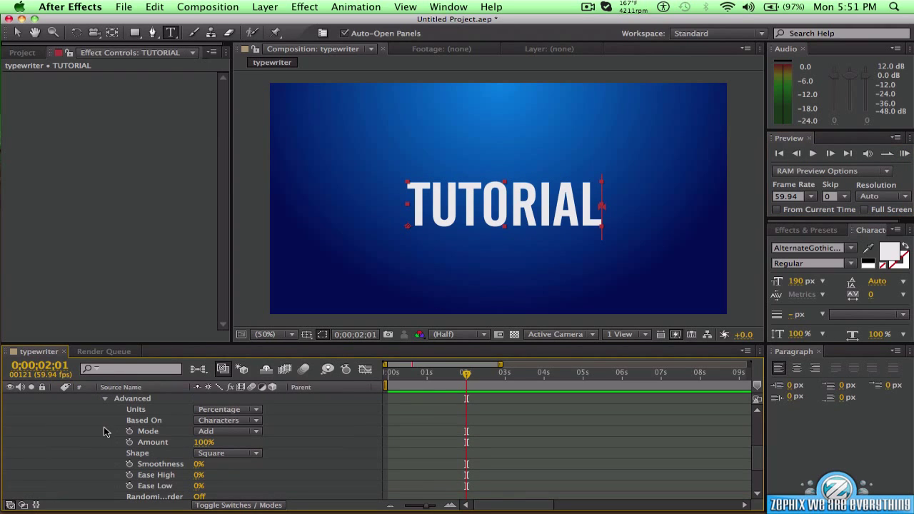
left_click(199, 465)
type("100")
key("Return")
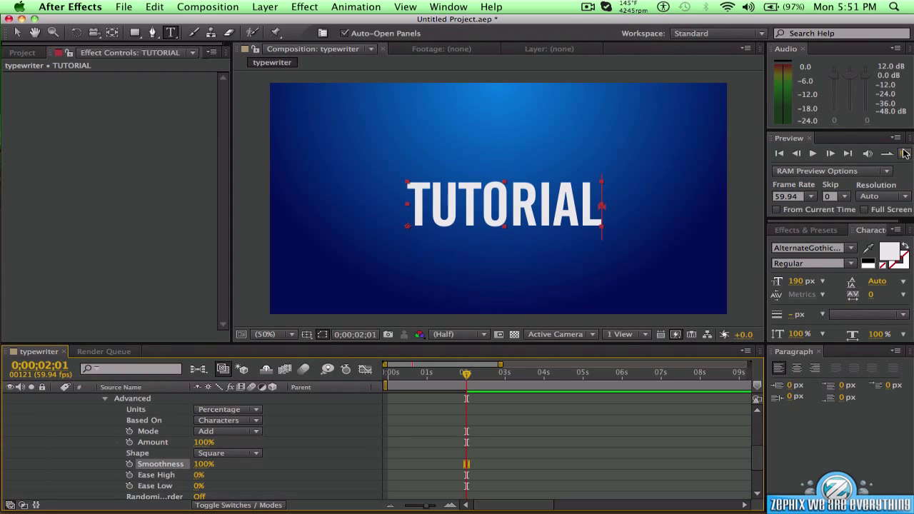
left_click(905, 153)
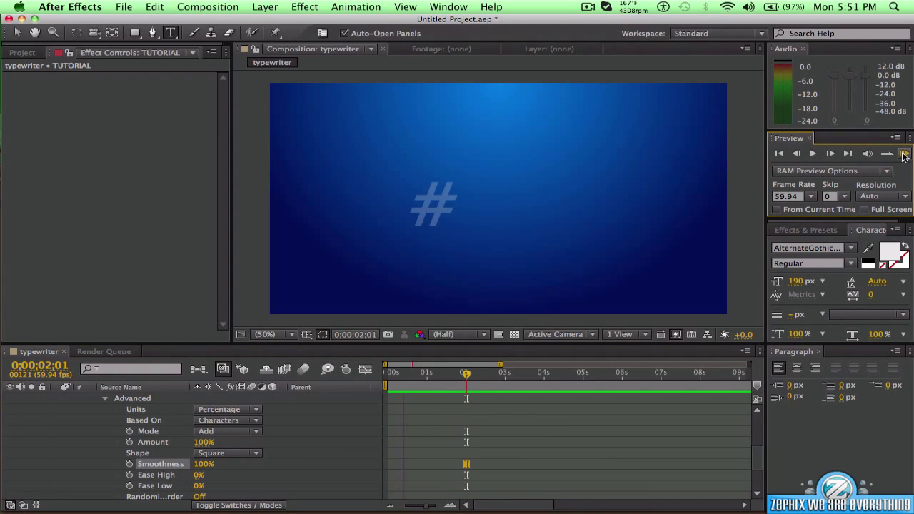
left_click(904, 155)
left_click(904, 154)
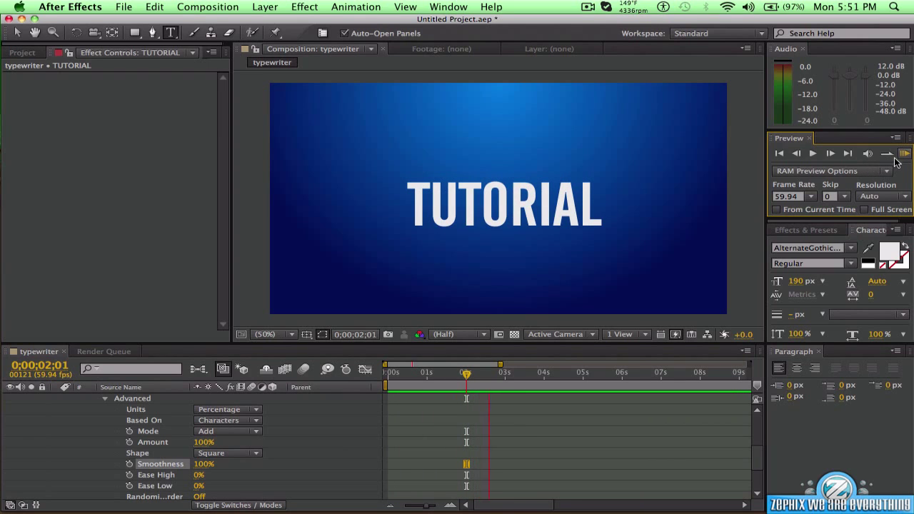
key("space")
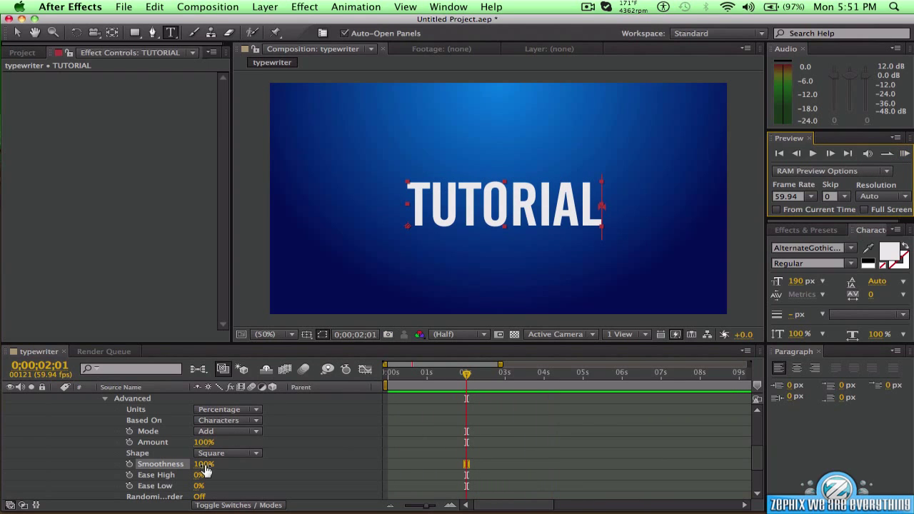
- Clear the 100% Smoothness value of Animator 2's range selector and collapse its Advanced options
left_click(205, 465)
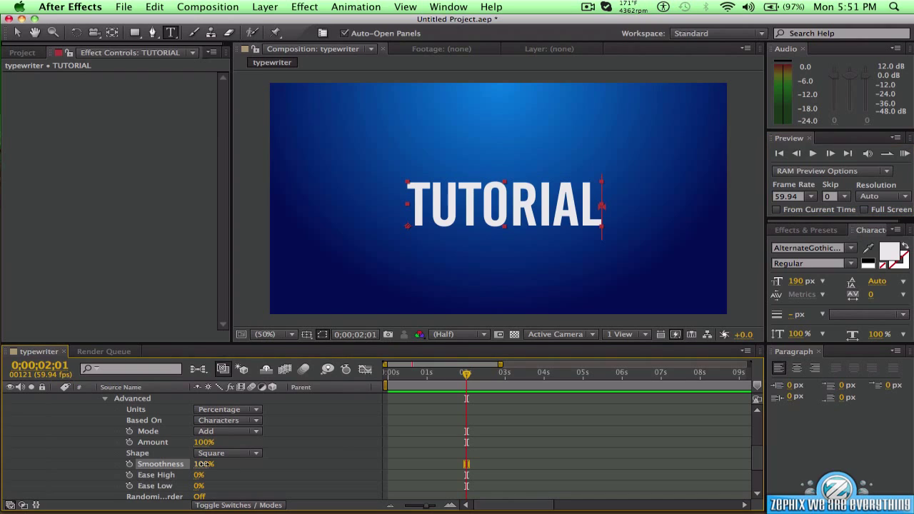
key("BackSpace")
left_click(106, 399)
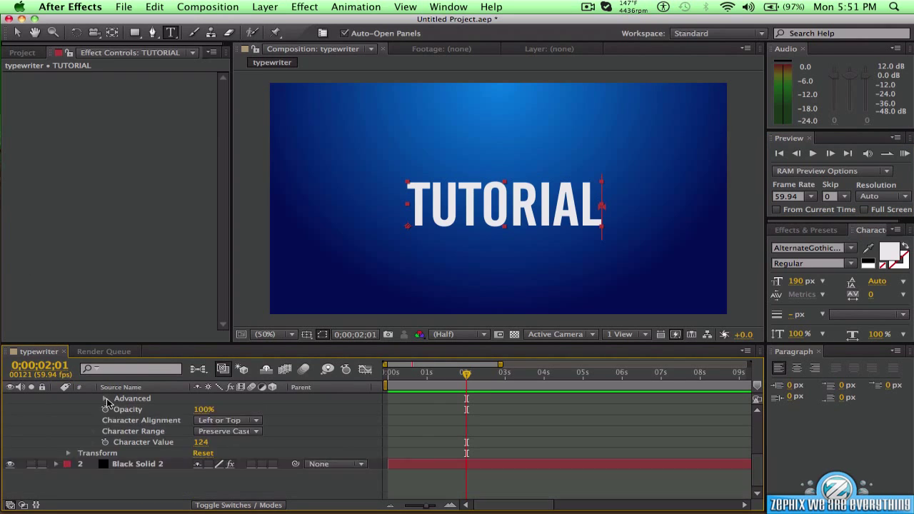
- Set Animator 2's range selector End to 2% and RAM preview the typing animation
scroll(205, 428, "up", 3)
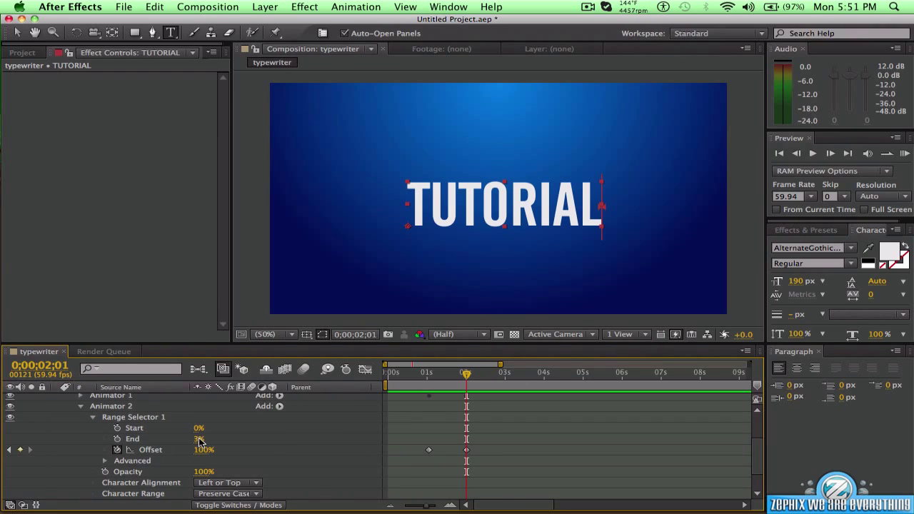
left_click(199, 440)
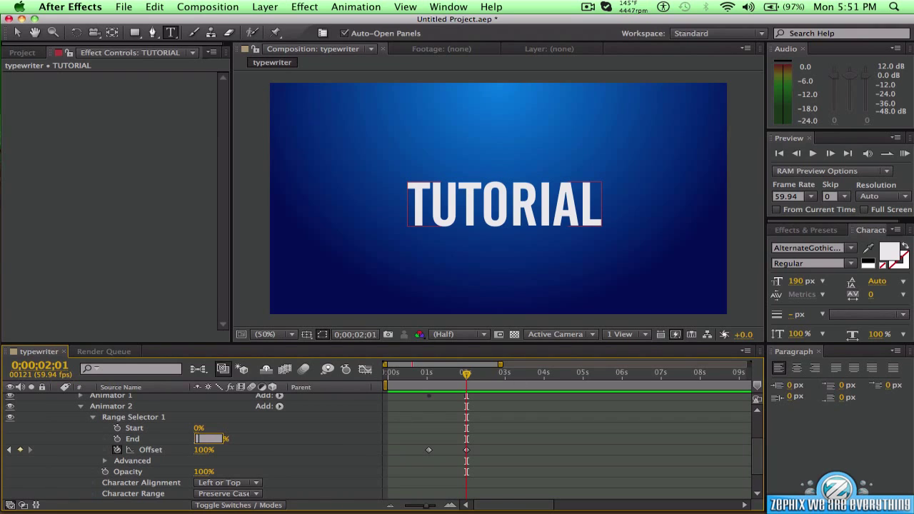
type("2")
left_click(905, 154)
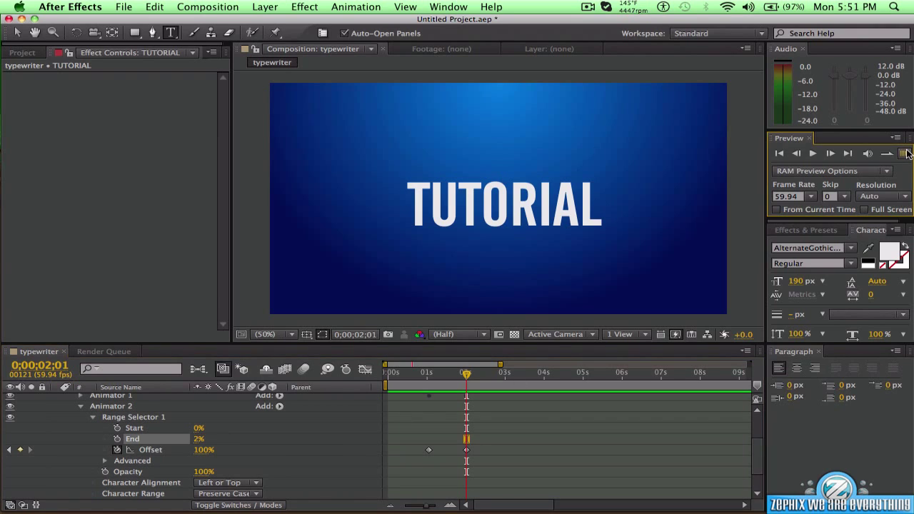